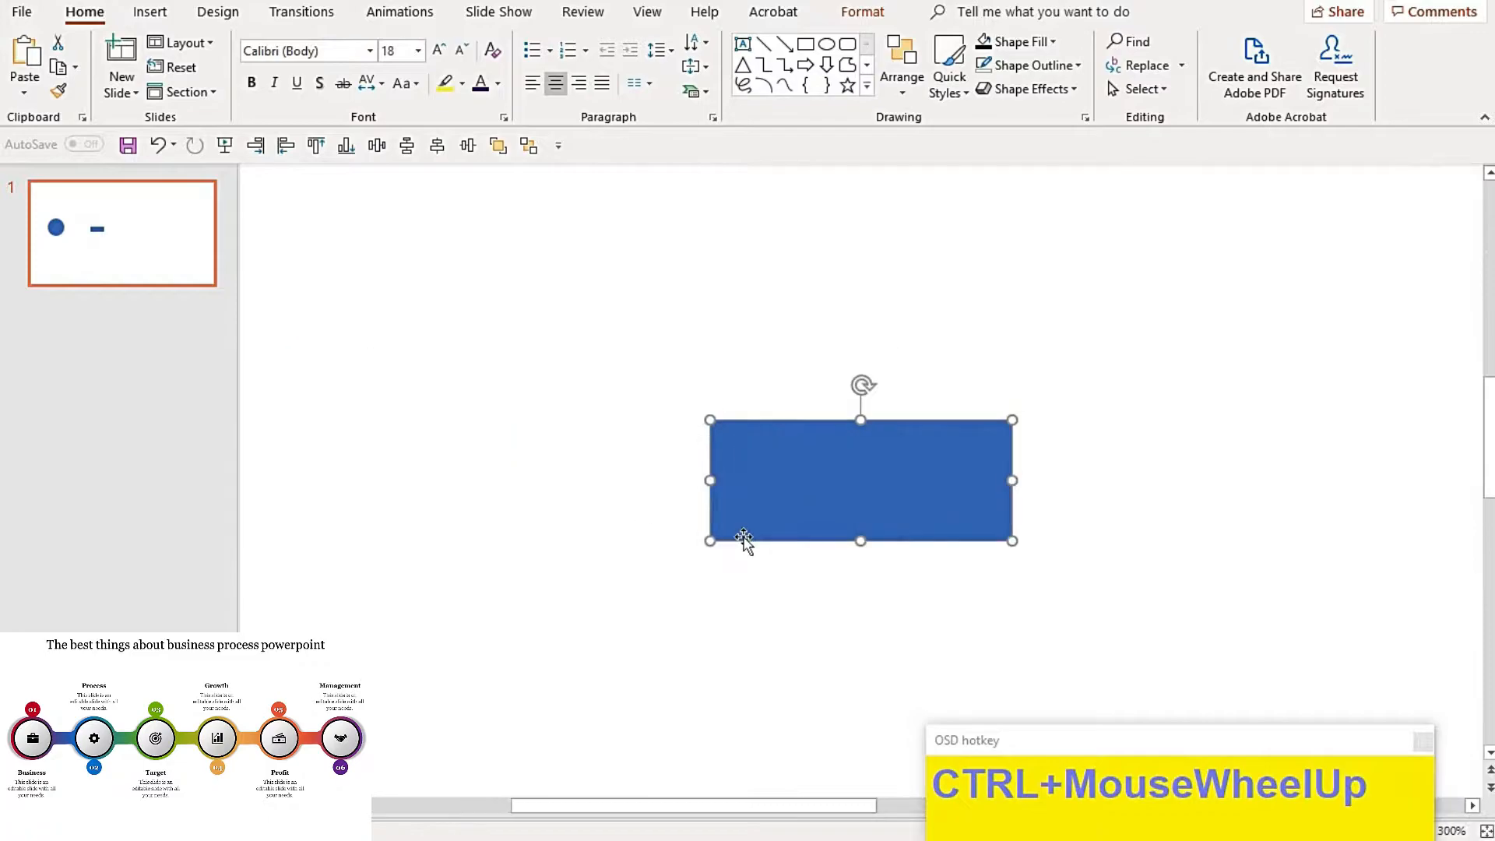
left_click(863, 12)
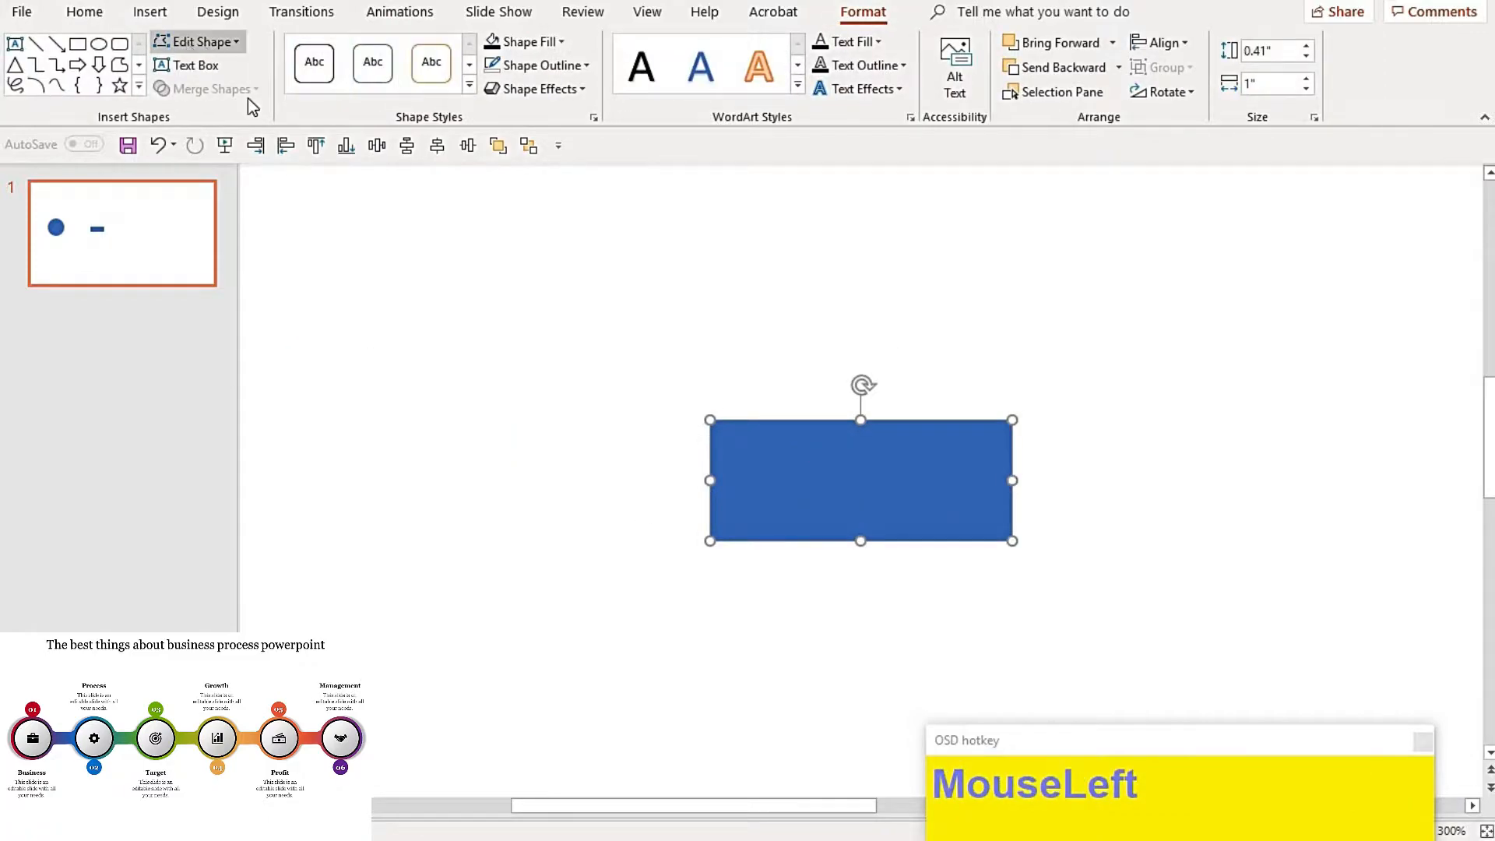
left_click(198, 41)
left_click(210, 92)
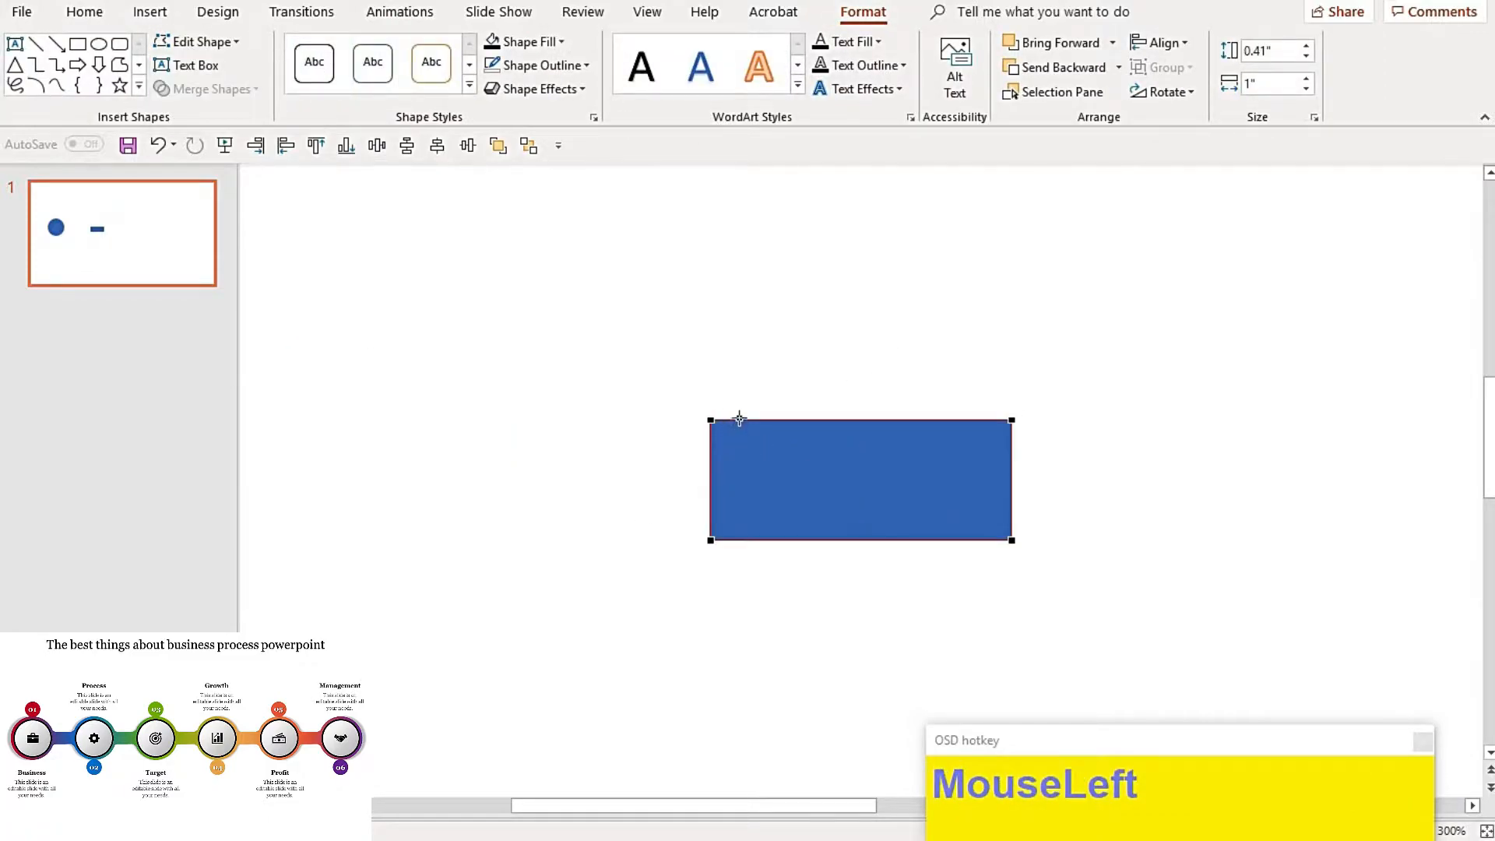
left_click(594, 315)
Draw a vertical line about 0.91" tall across the rectangle near its left edge and copy it level near the right edge.
left_click(763, 44)
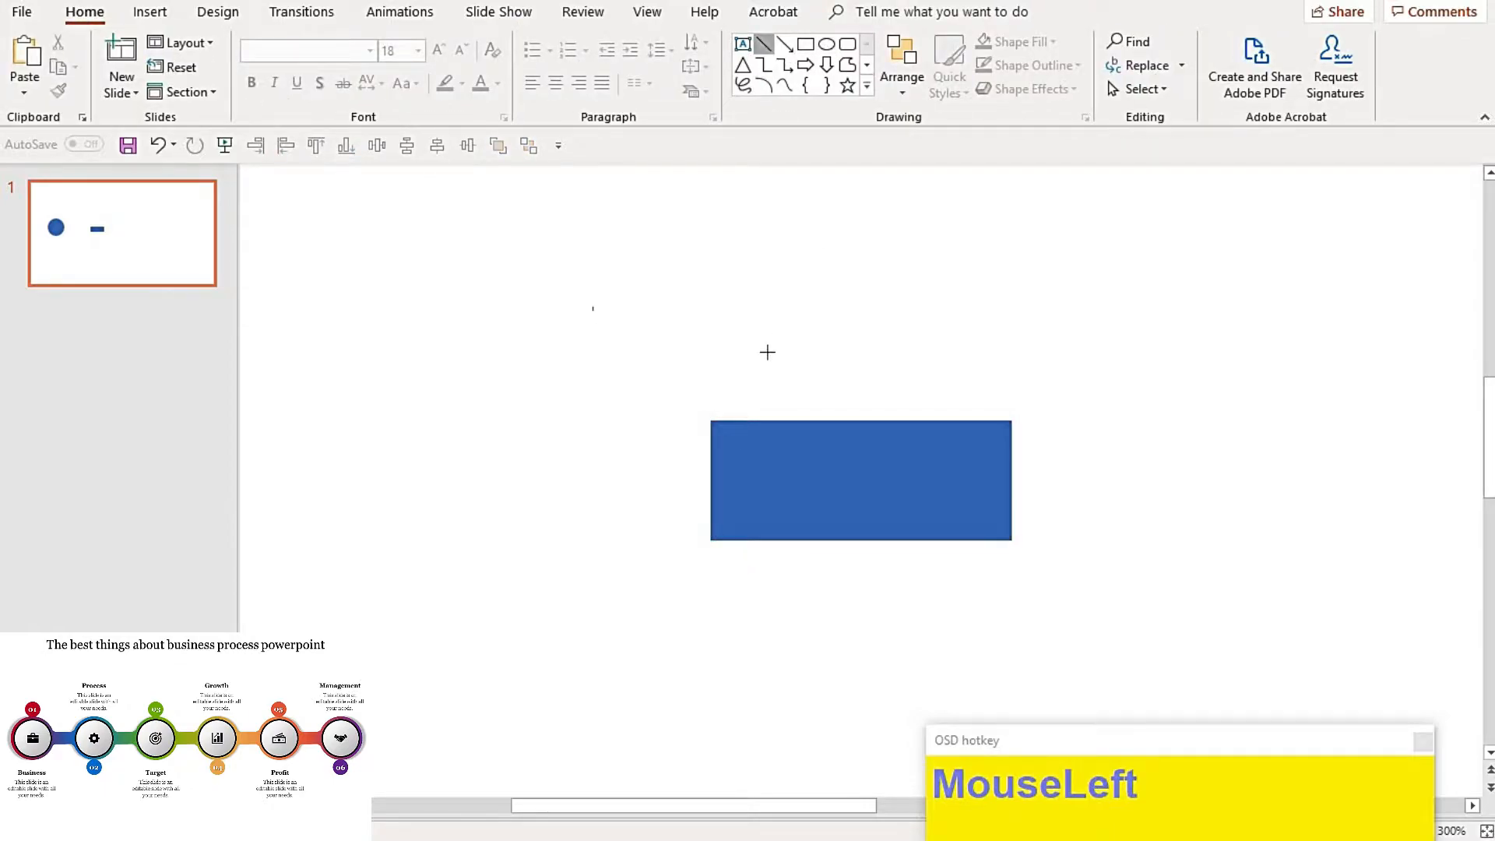
left_click_drag(745, 336, 745, 603)
left_click_drag(745, 394, 975, 391)
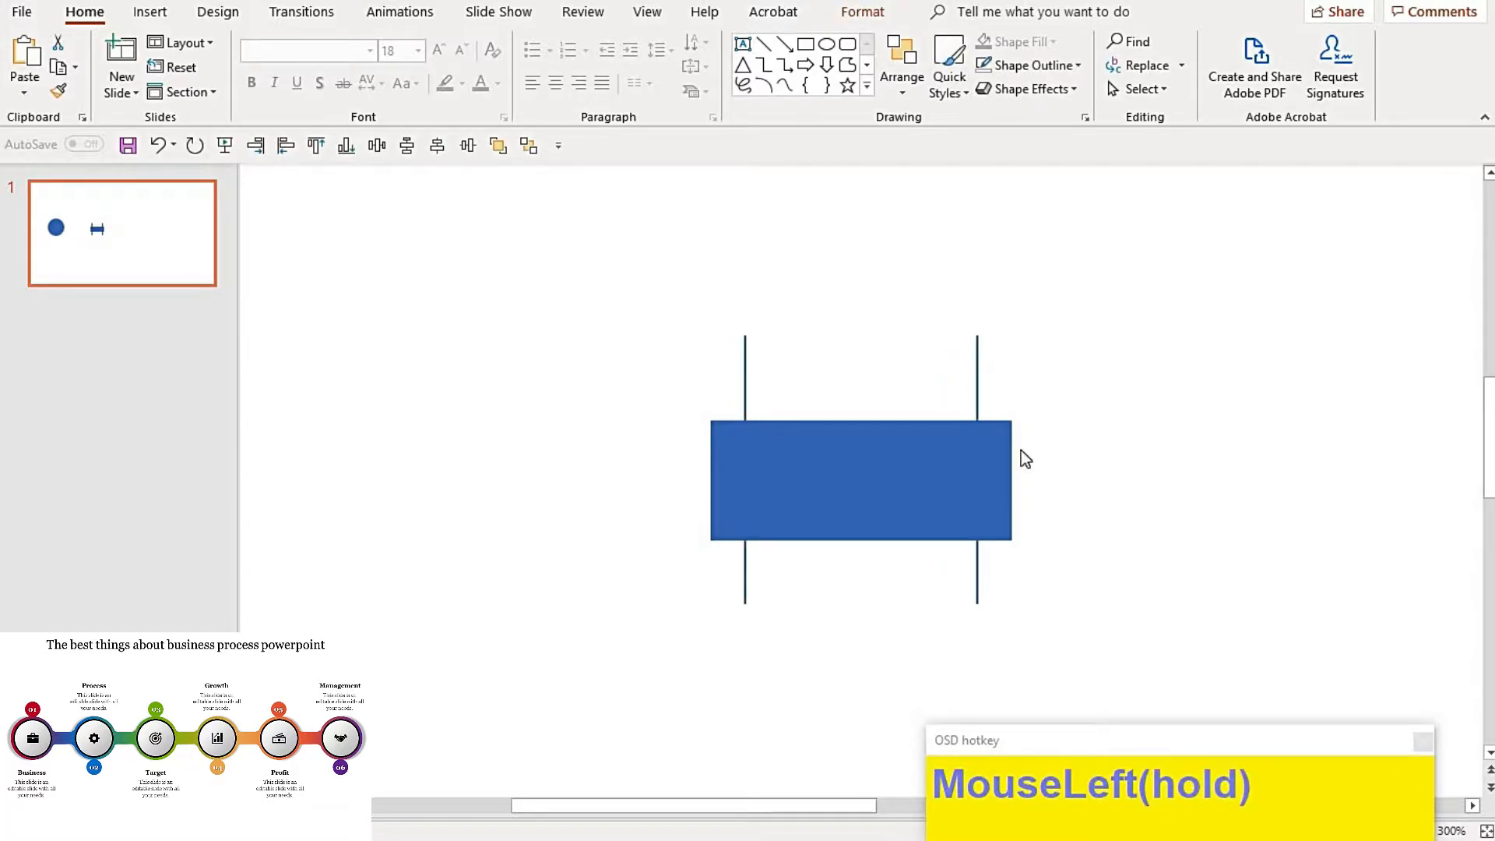
Recolour both vertical lines orange and shift the right one slightly outward.
left_click(1036, 66)
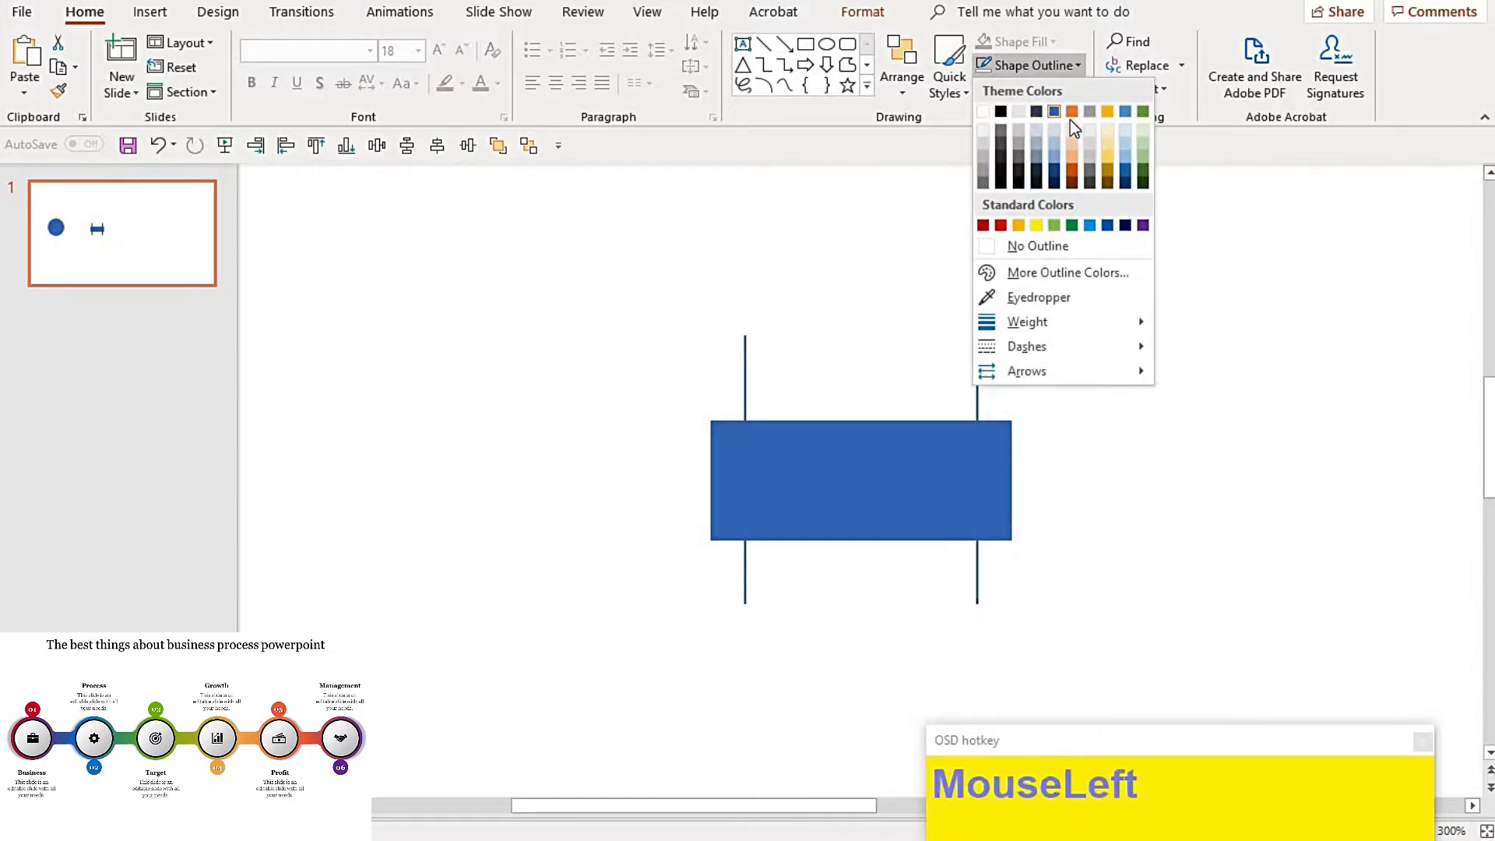
left_click(1072, 134)
left_click(745, 377)
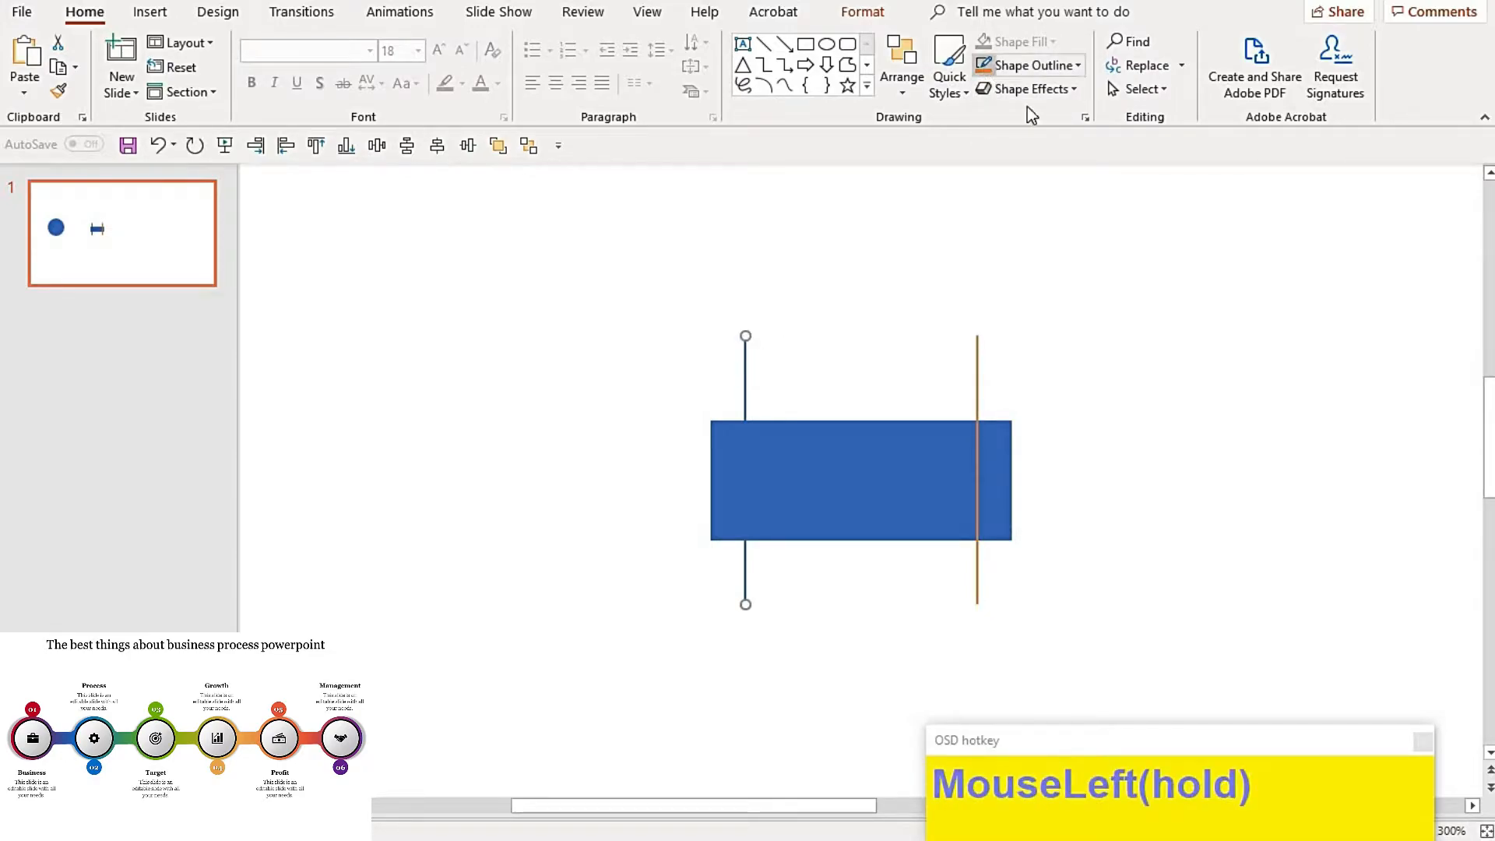
left_click(1030, 65)
left_click(1126, 464)
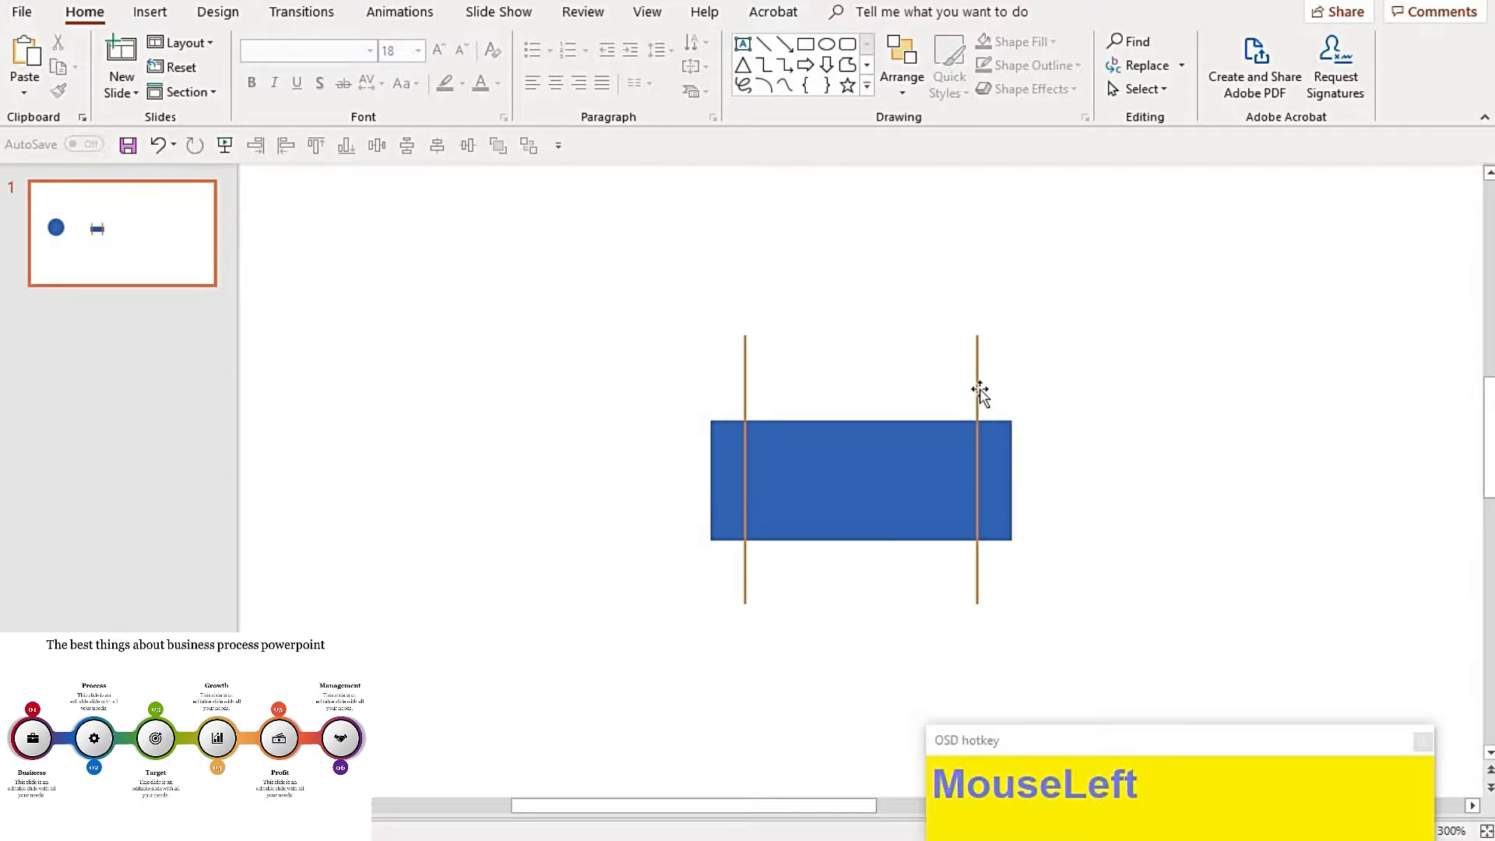
left_click_drag(979, 393, 982, 392)
Add edit points to the rectangle's top and bottom edges where the left vertical line crosses them.
left_click(922, 516)
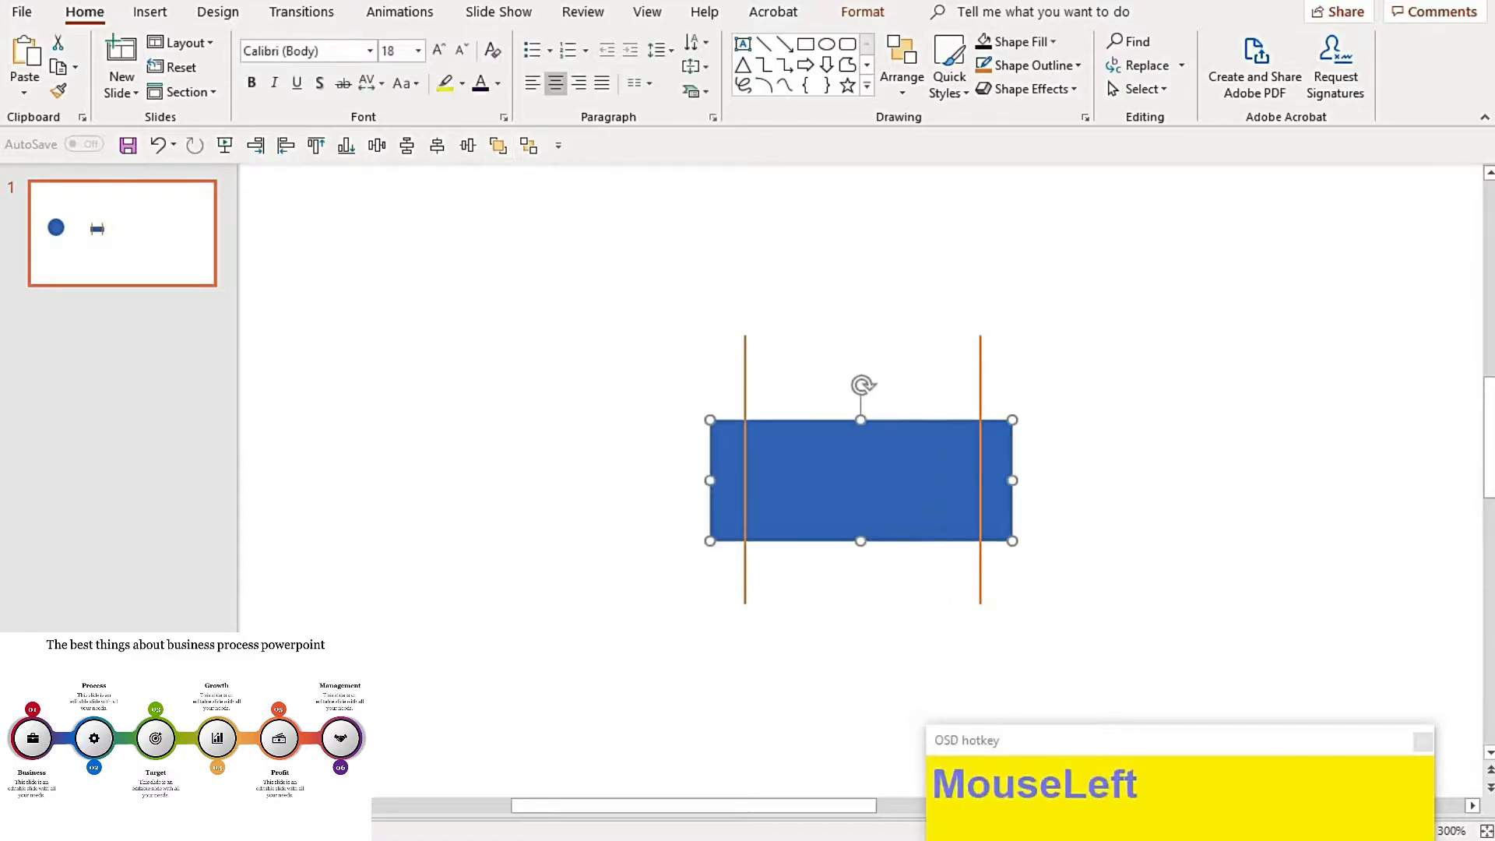
left_click(861, 11)
left_click(224, 49)
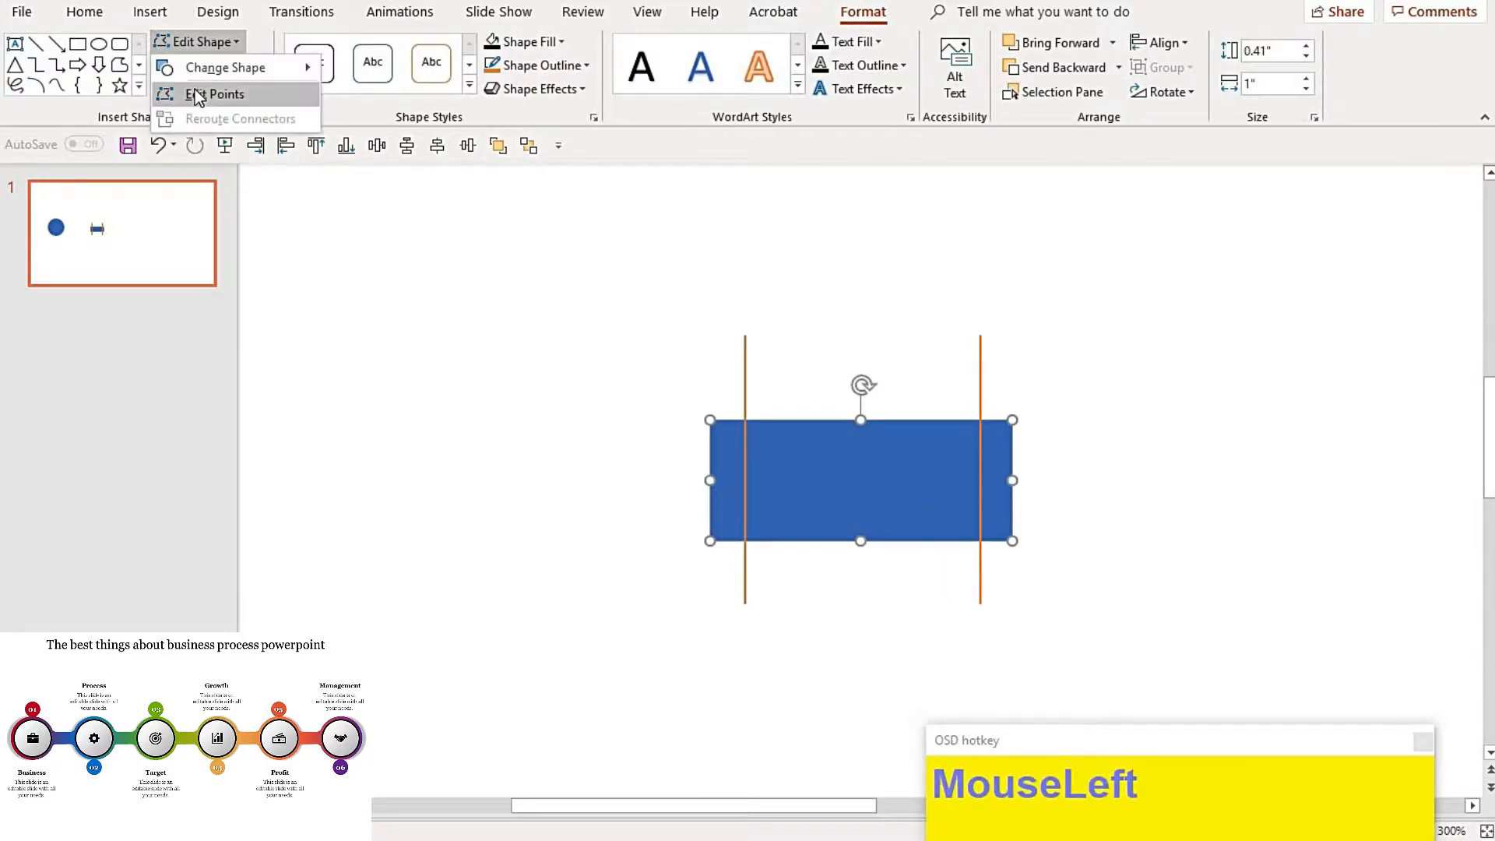
left_click(198, 92)
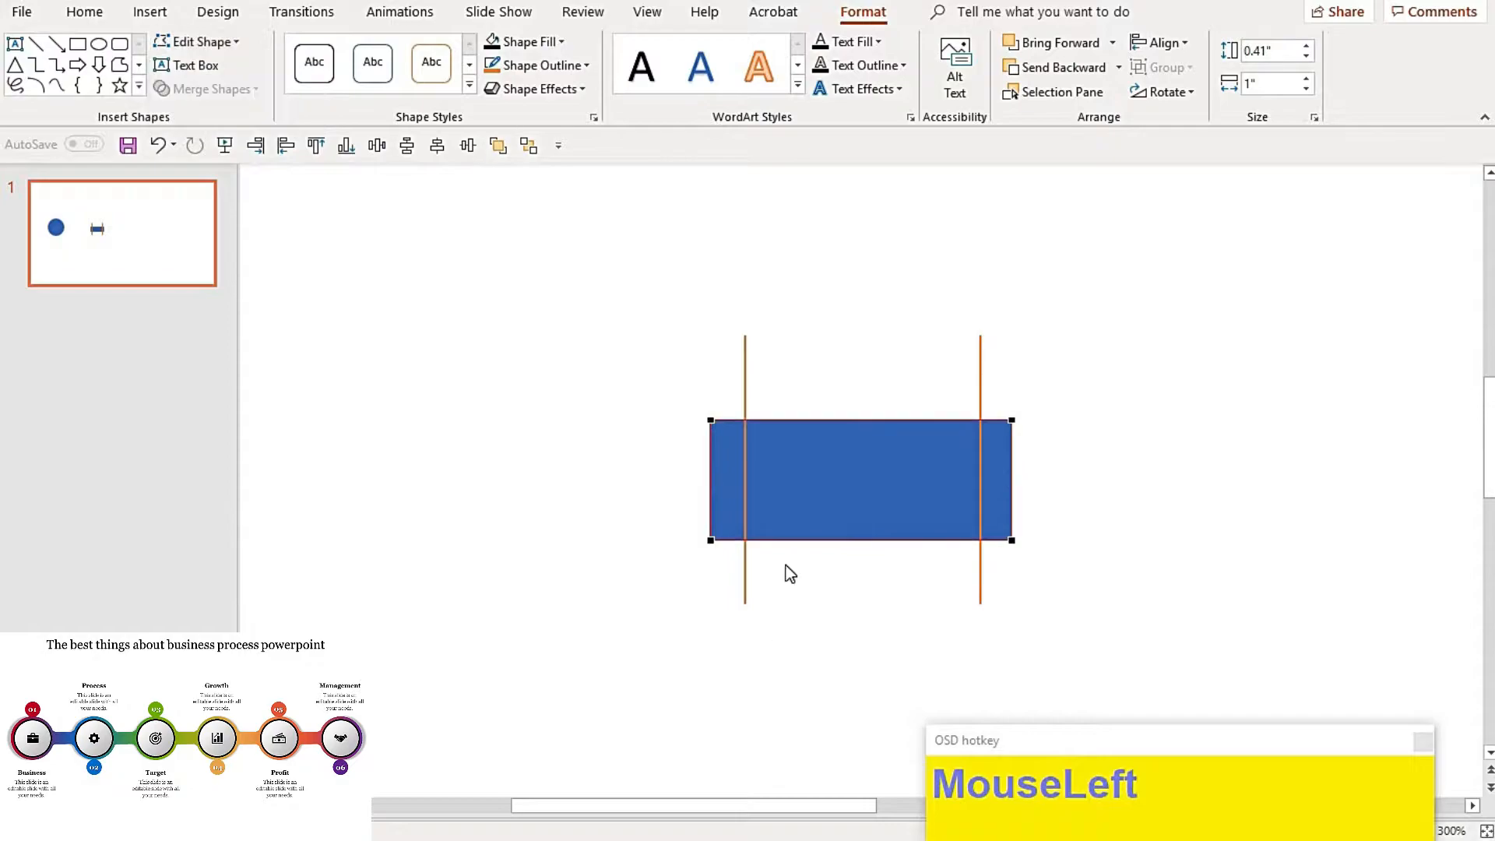
right_click(745, 421)
left_click(783, 434)
right_click(745, 540)
left_click(783, 552)
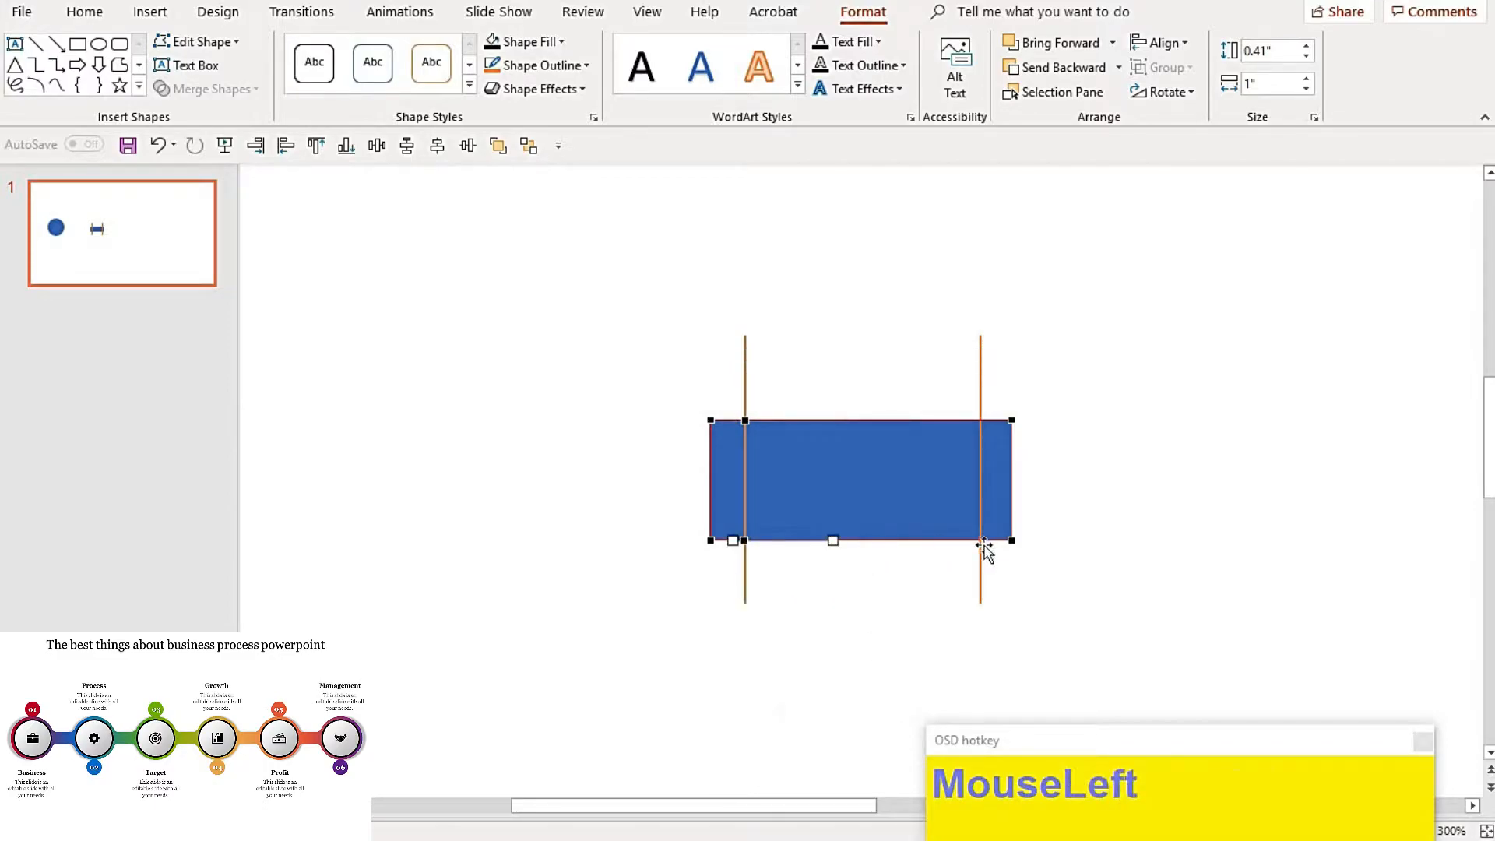
Add edit points to the rectangle's bottom and top edges where the right vertical line crosses them, and finish point editing.
right_click(980, 539)
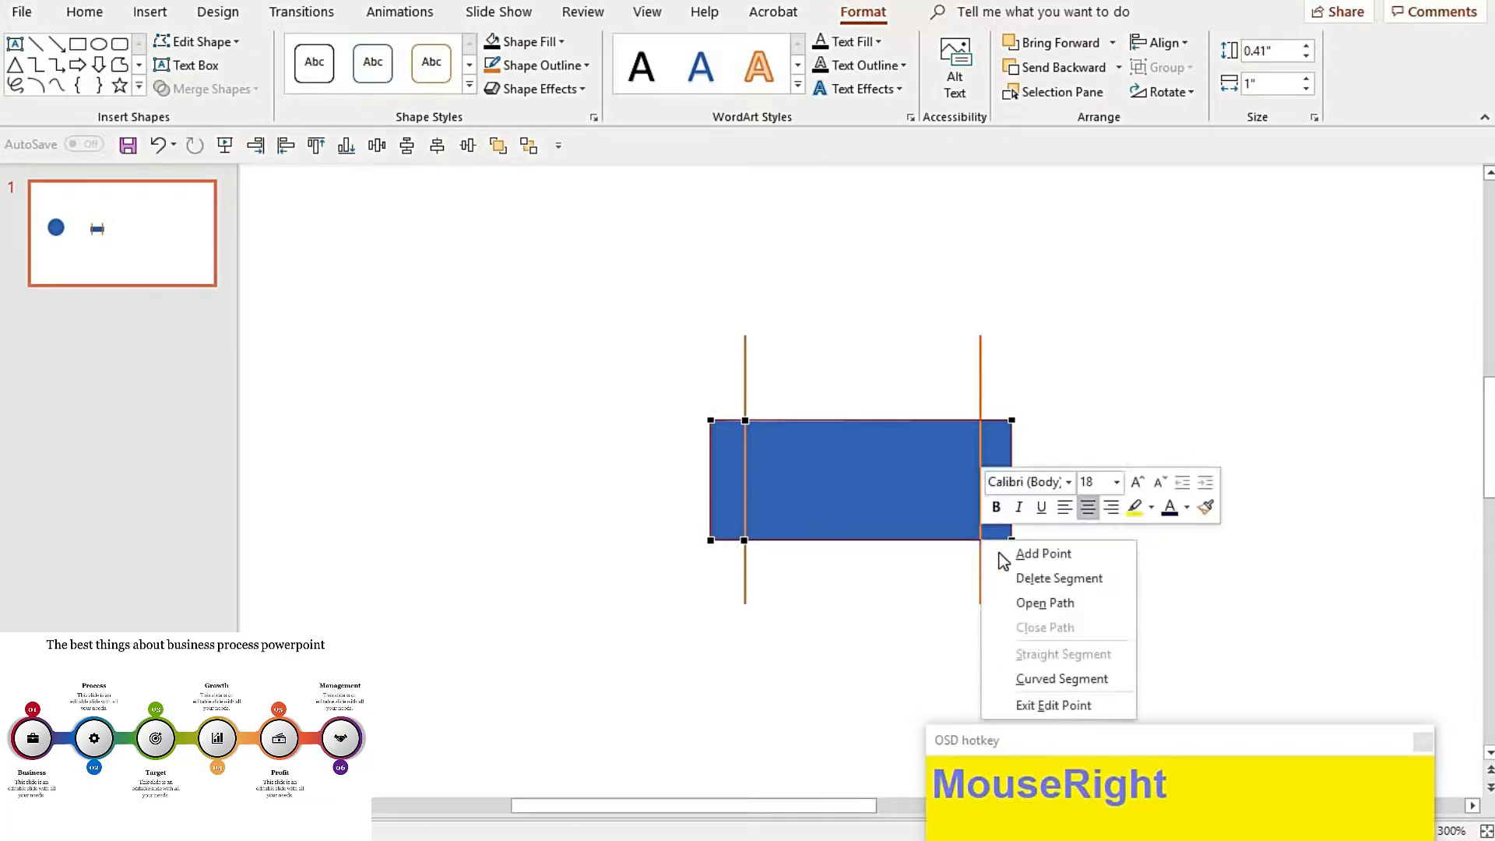
left_click(1019, 558)
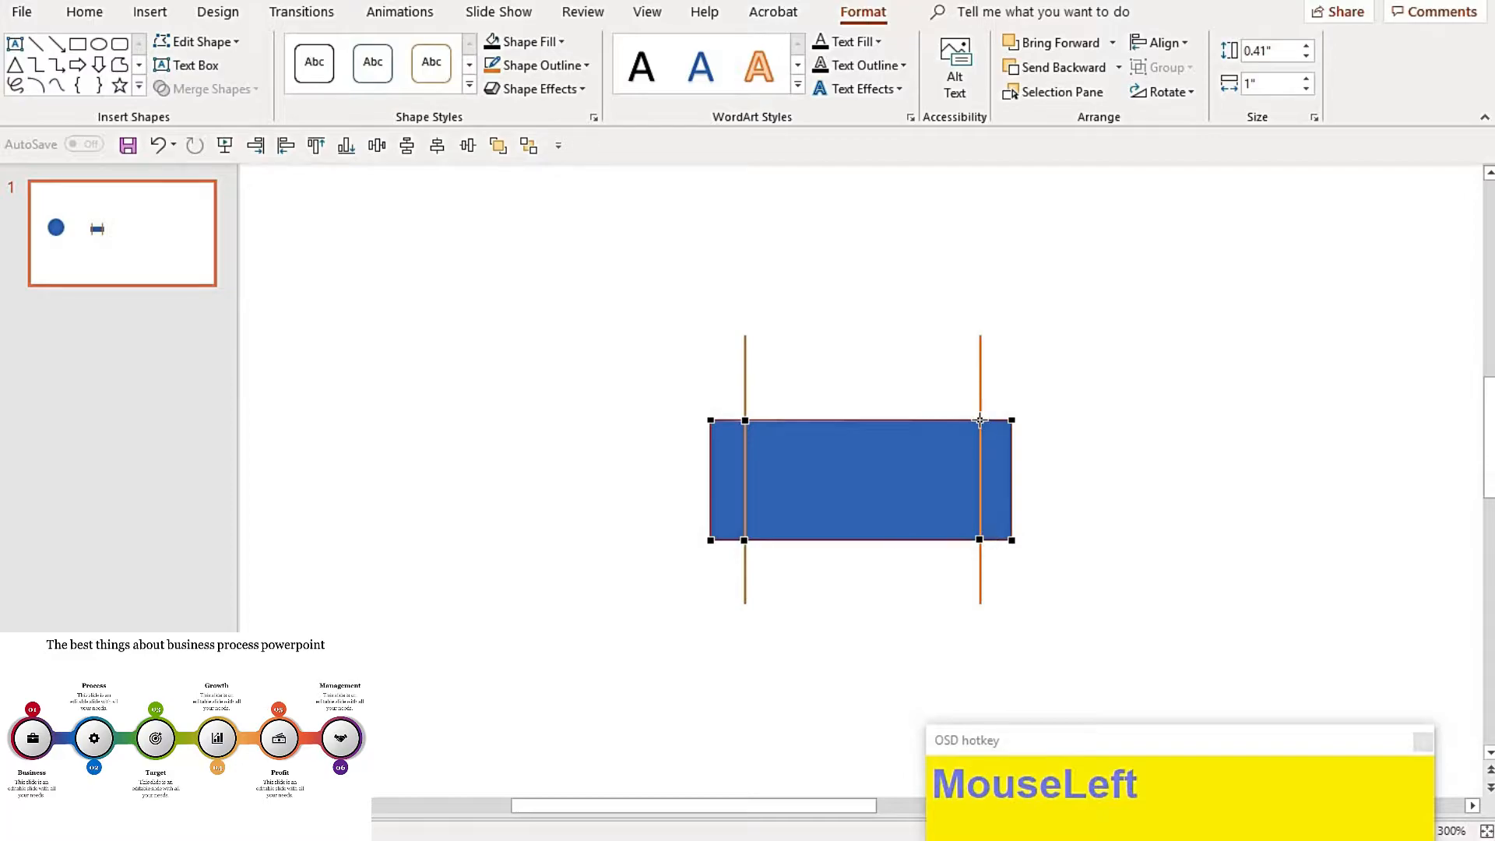
right_click(980, 421)
left_click(1015, 432)
left_click(1023, 498)
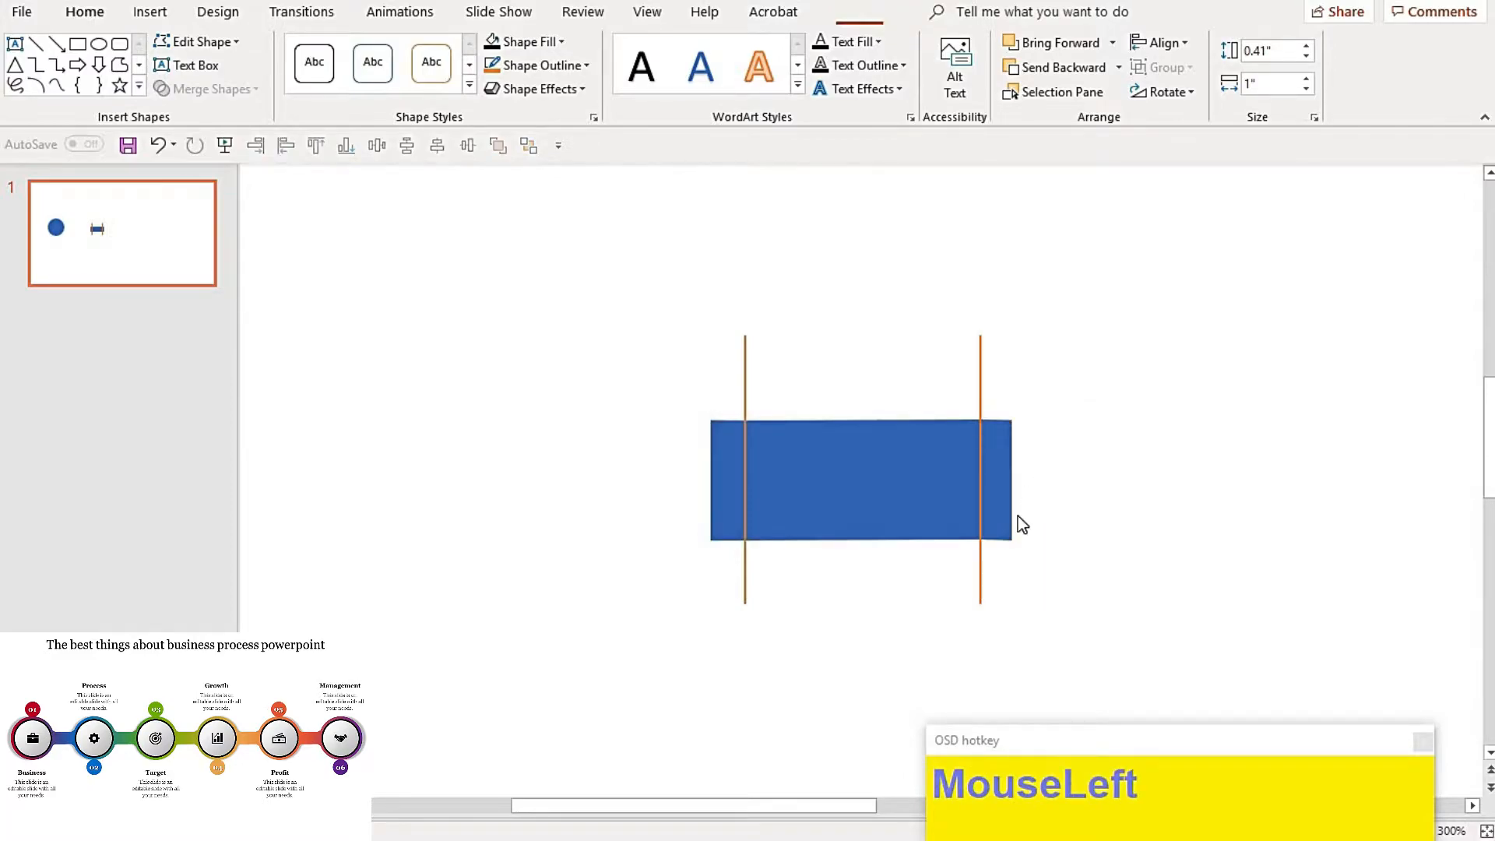
Show the rectangle's edit points again to check the added ones, and leave point editing.
double_click(971, 459)
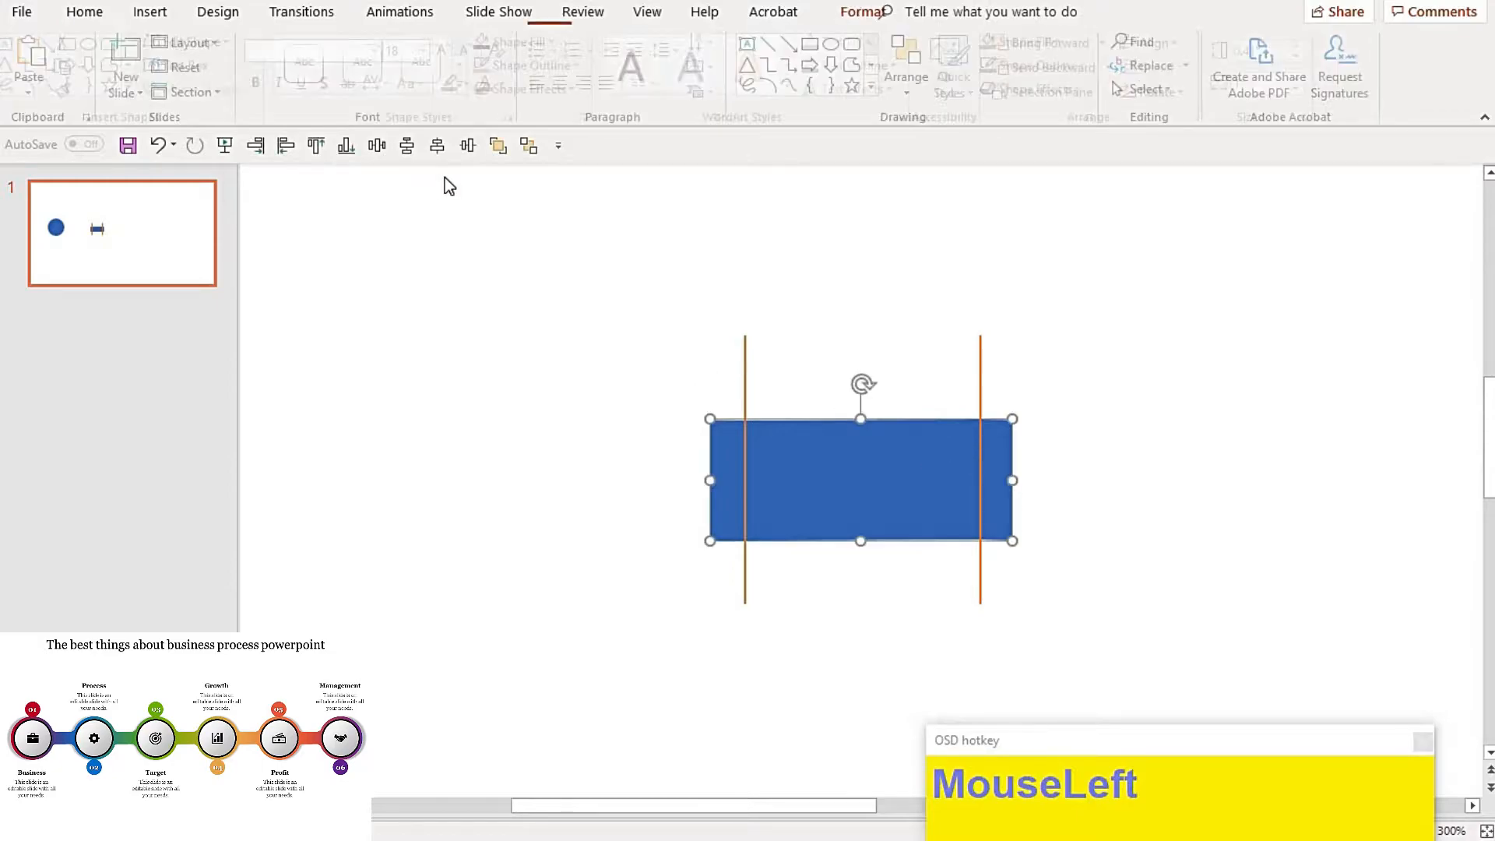
left_click(199, 42)
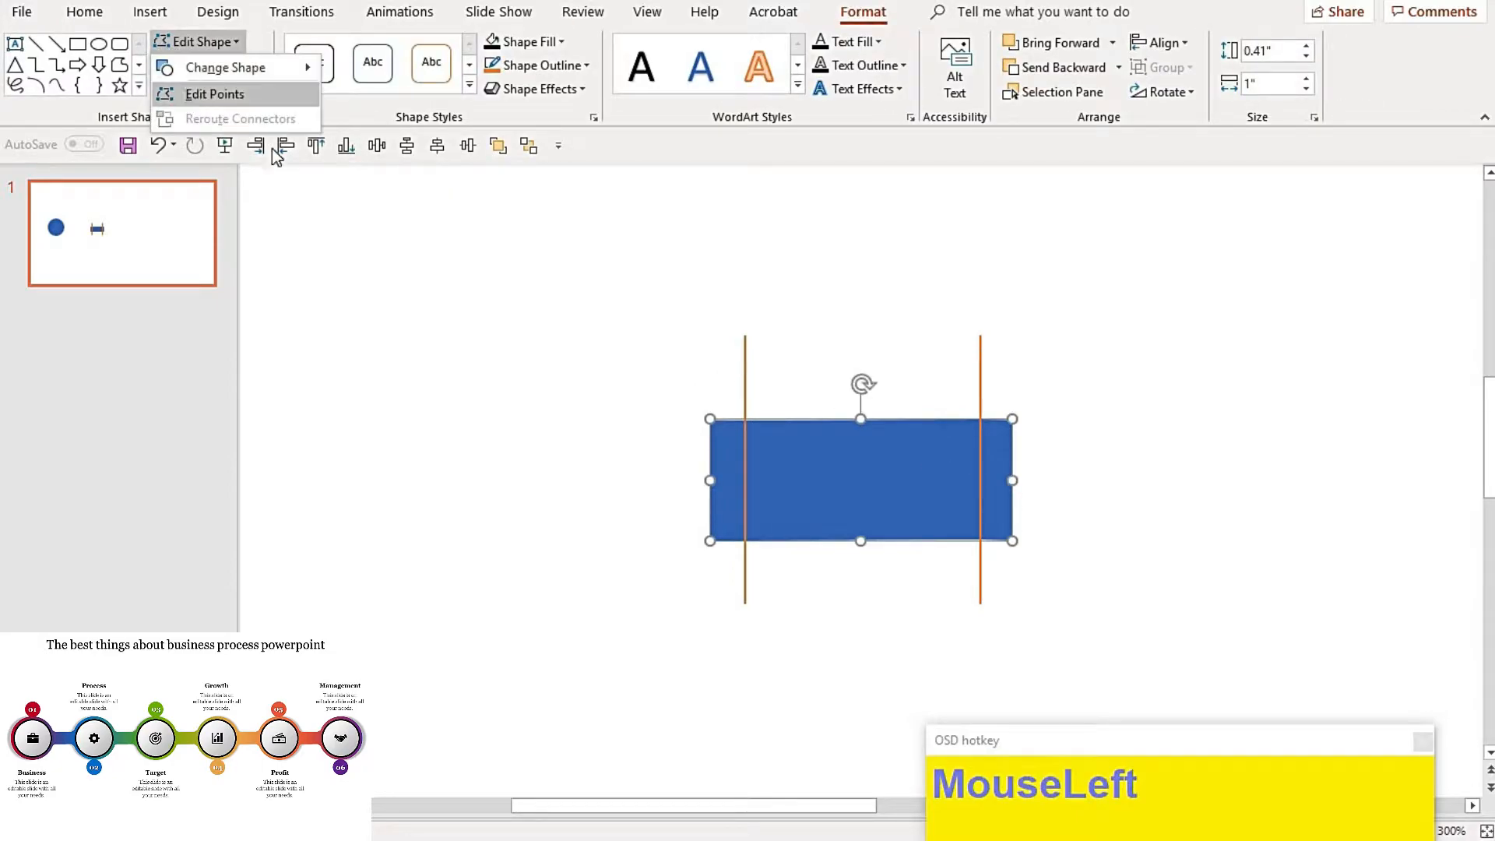
left_click(210, 90)
left_click(851, 669)
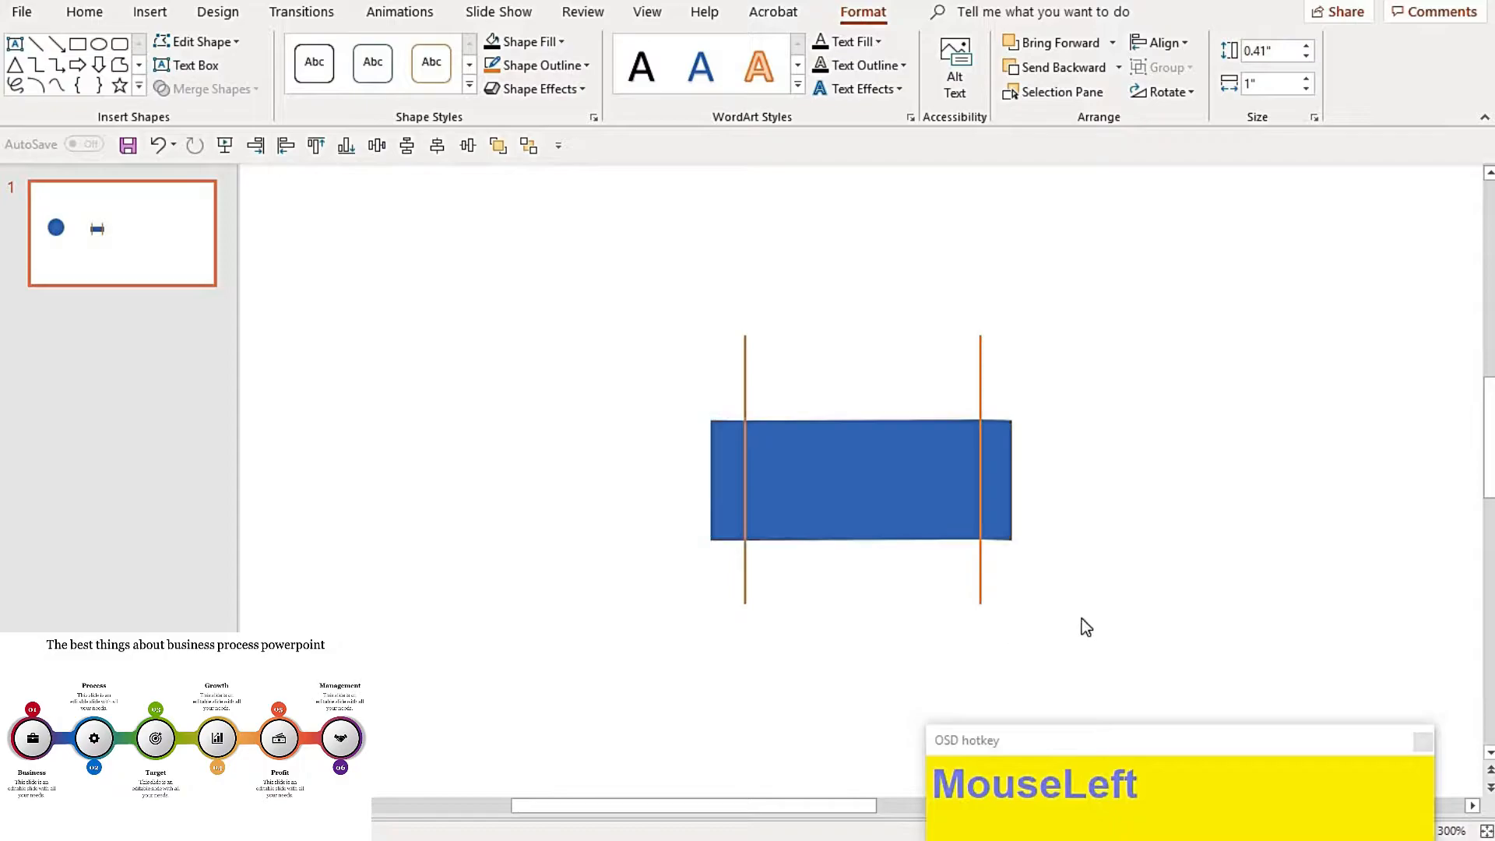
Delete both orange vertical lines.
left_click(980, 574)
left_click(746, 576, "shift")
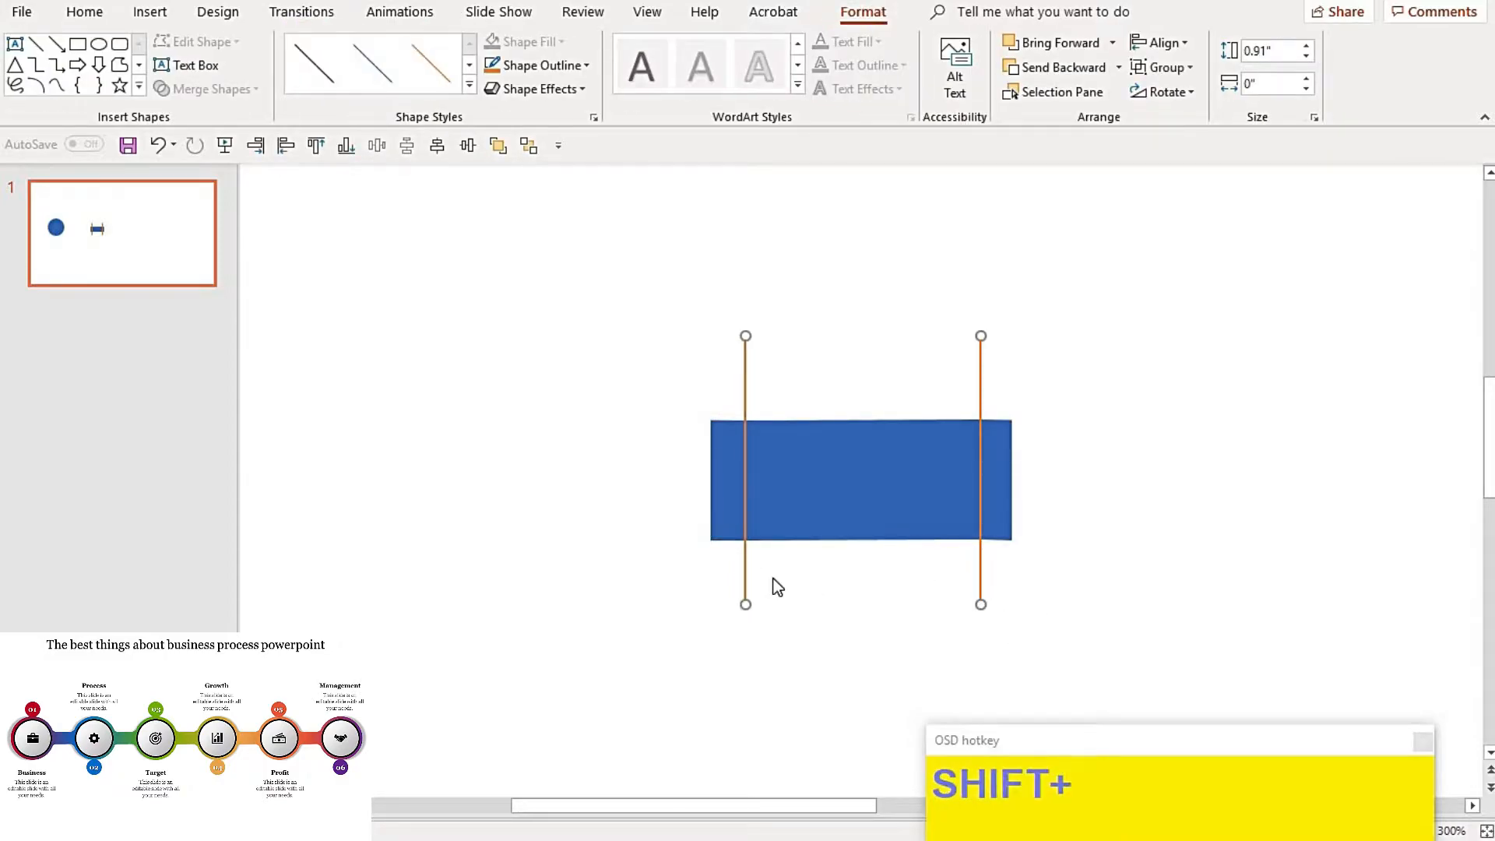
key("shift+Delete")
Move the rectangle just to the right of the circle and shrink it to about 0.3" high by 0.73" wide.
scroll(832, 581, "down", 4, "ctrl")
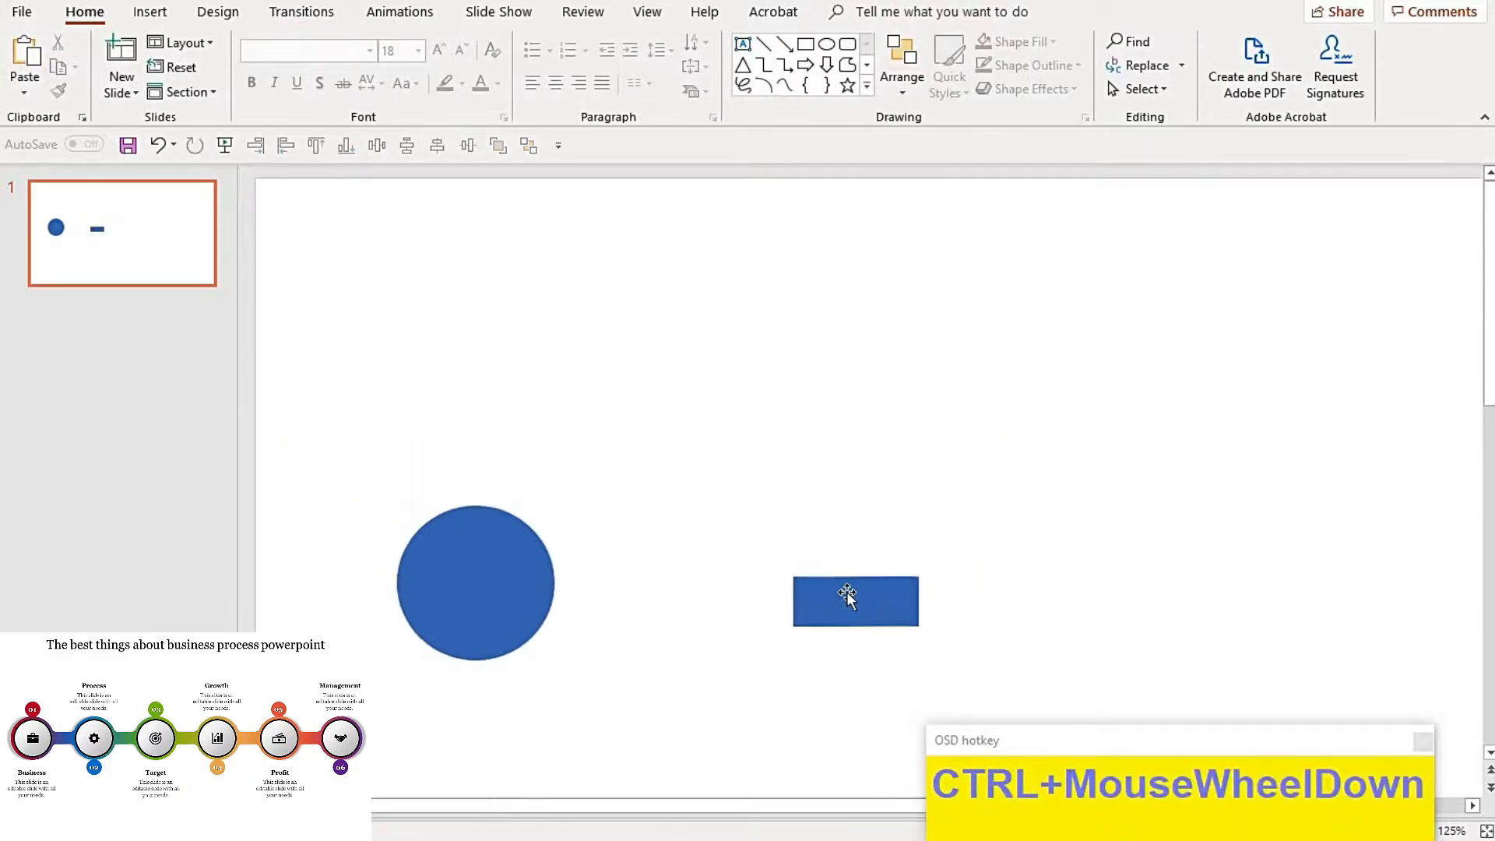
left_click(840, 600)
left_click_drag(841, 600, 609, 577)
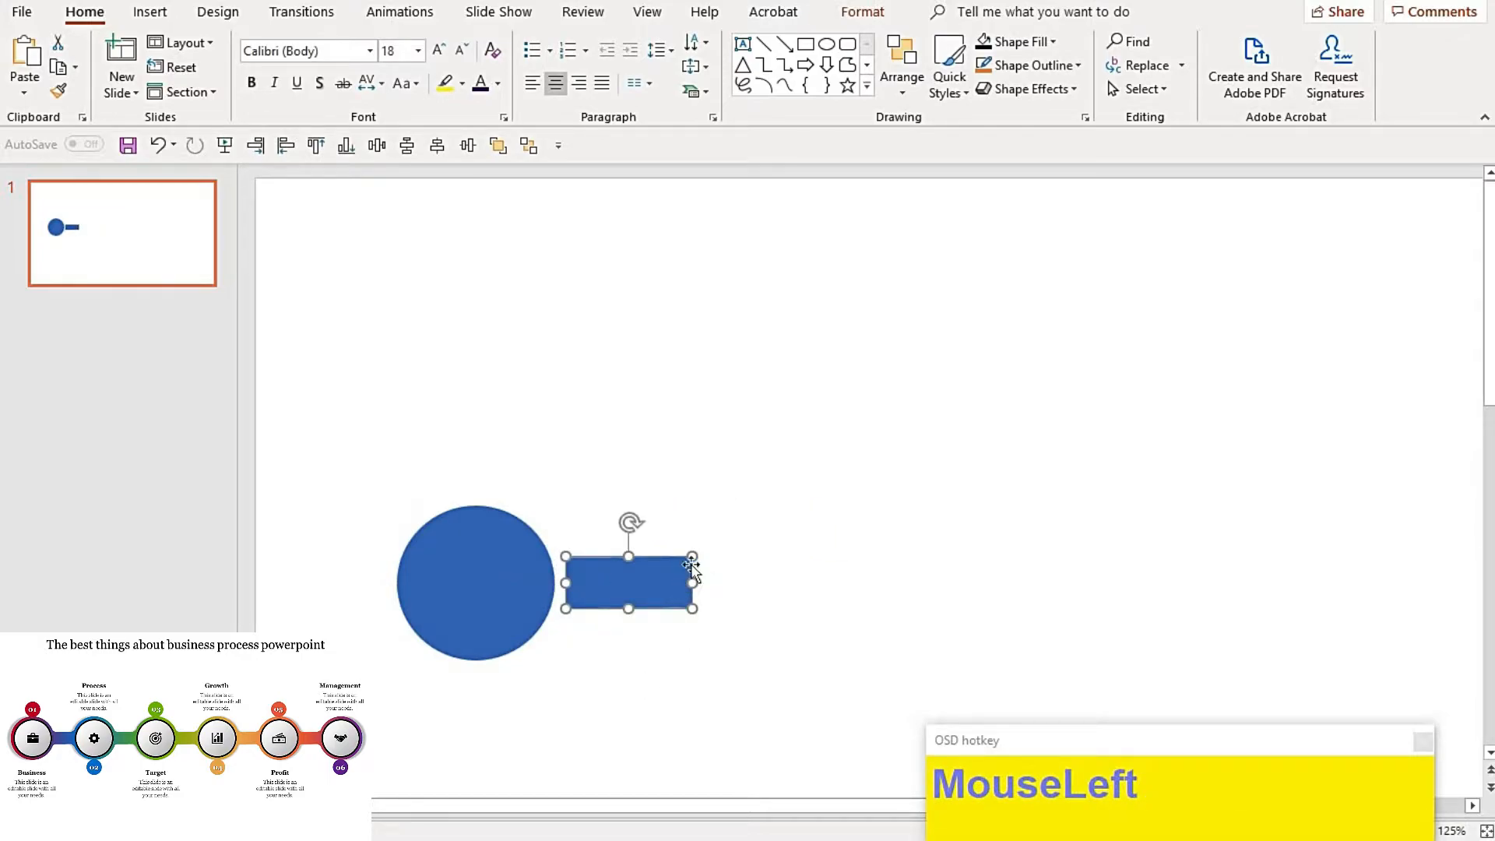
left_click_drag(692, 554, 658, 572)
left_click(864, 14)
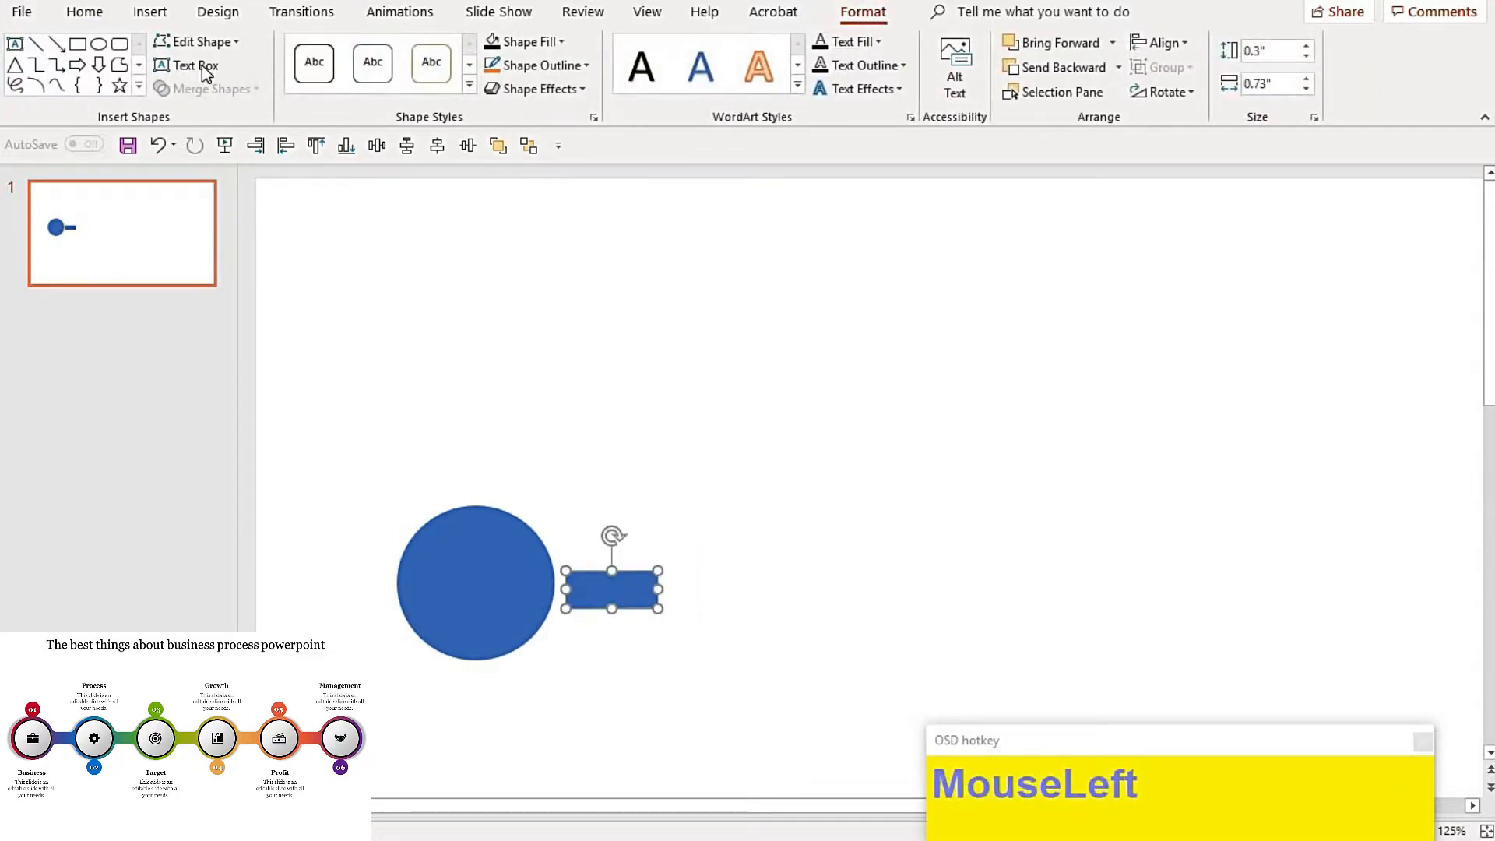
left_click(189, 45)
left_click(200, 96)
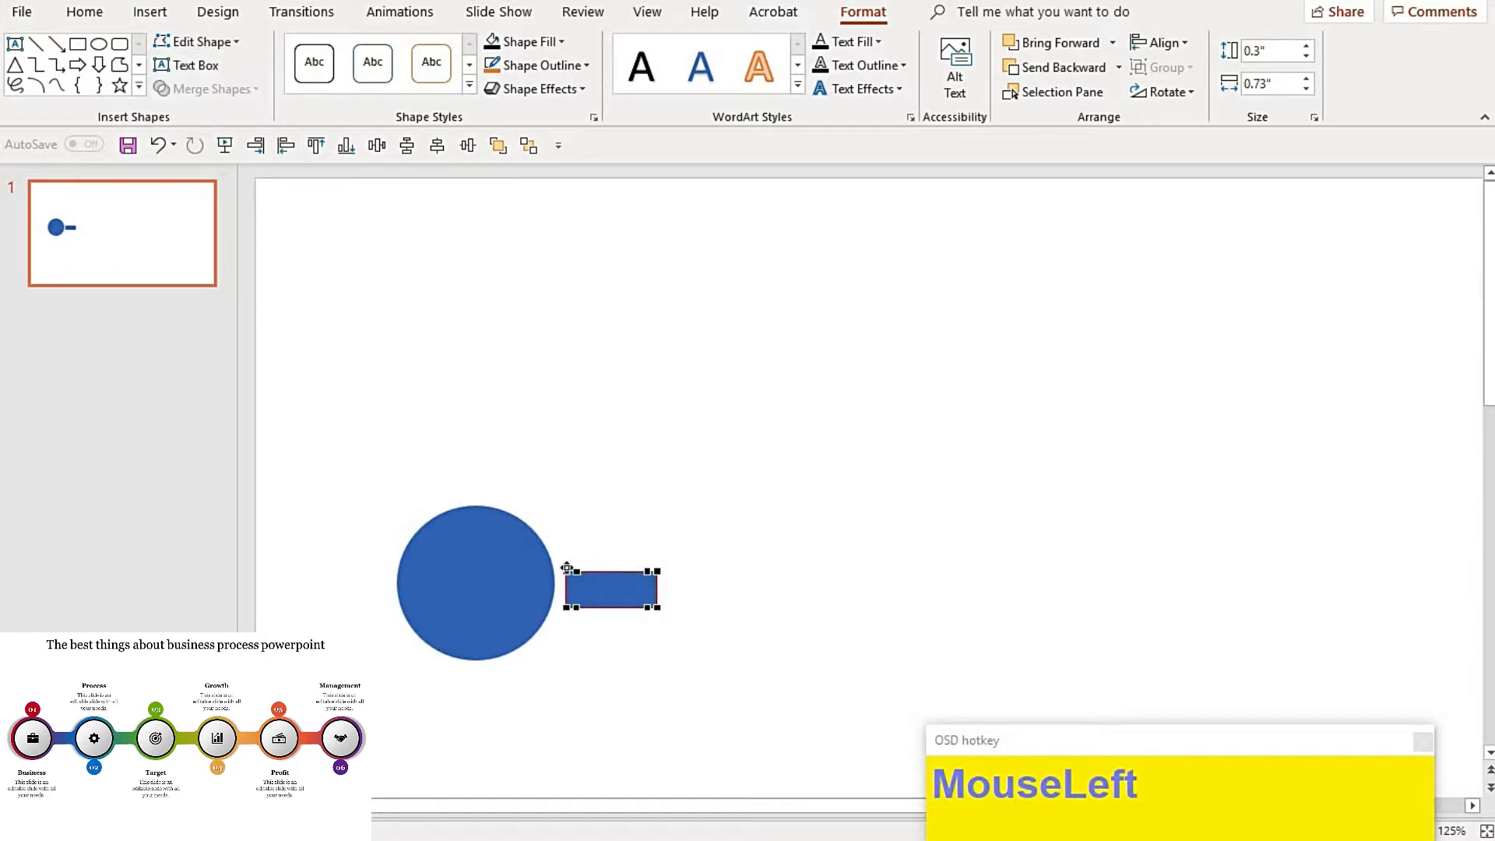
Move the small rectangle up slightly and align it with the circle's vertical middle.
left_click_drag(613, 589, 616, 585)
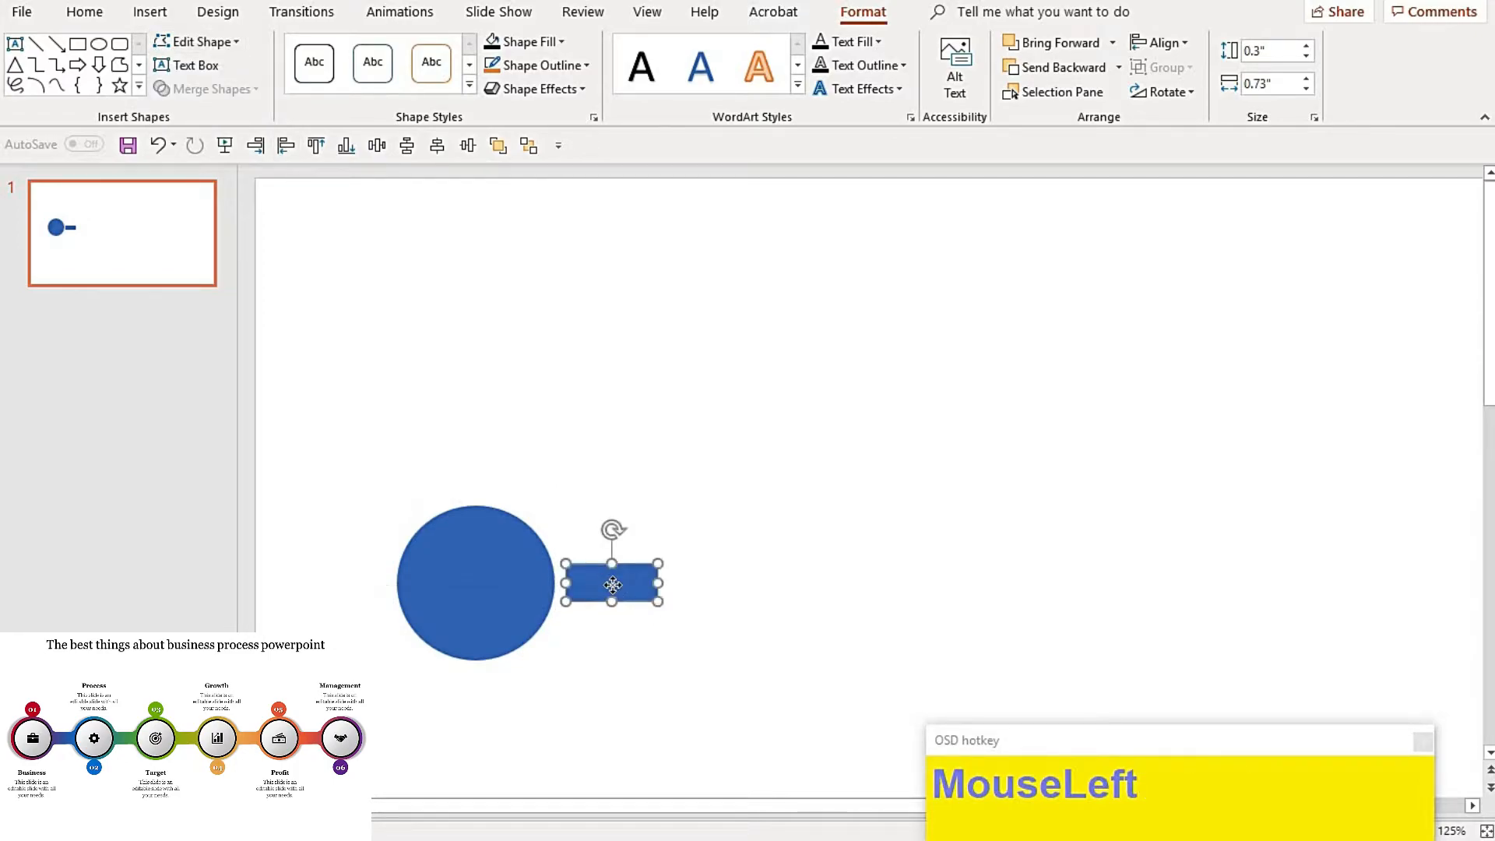
left_click(489, 591, "shift")
left_click(464, 148)
left_click(732, 441)
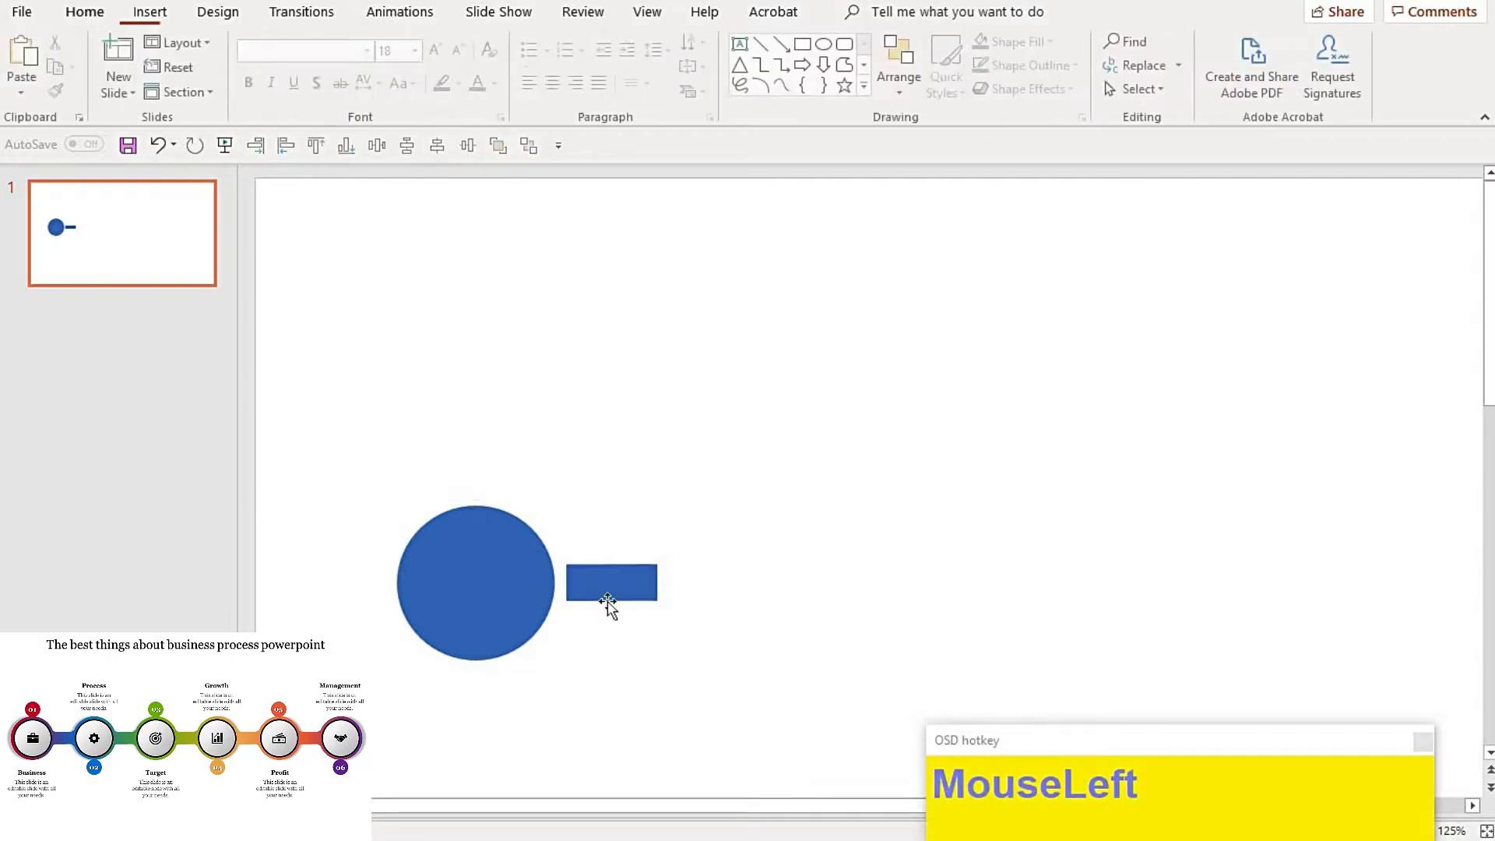
Nudge the small rectangle left, closer to the circle.
left_click(590, 589)
key("Left")
key("Left")
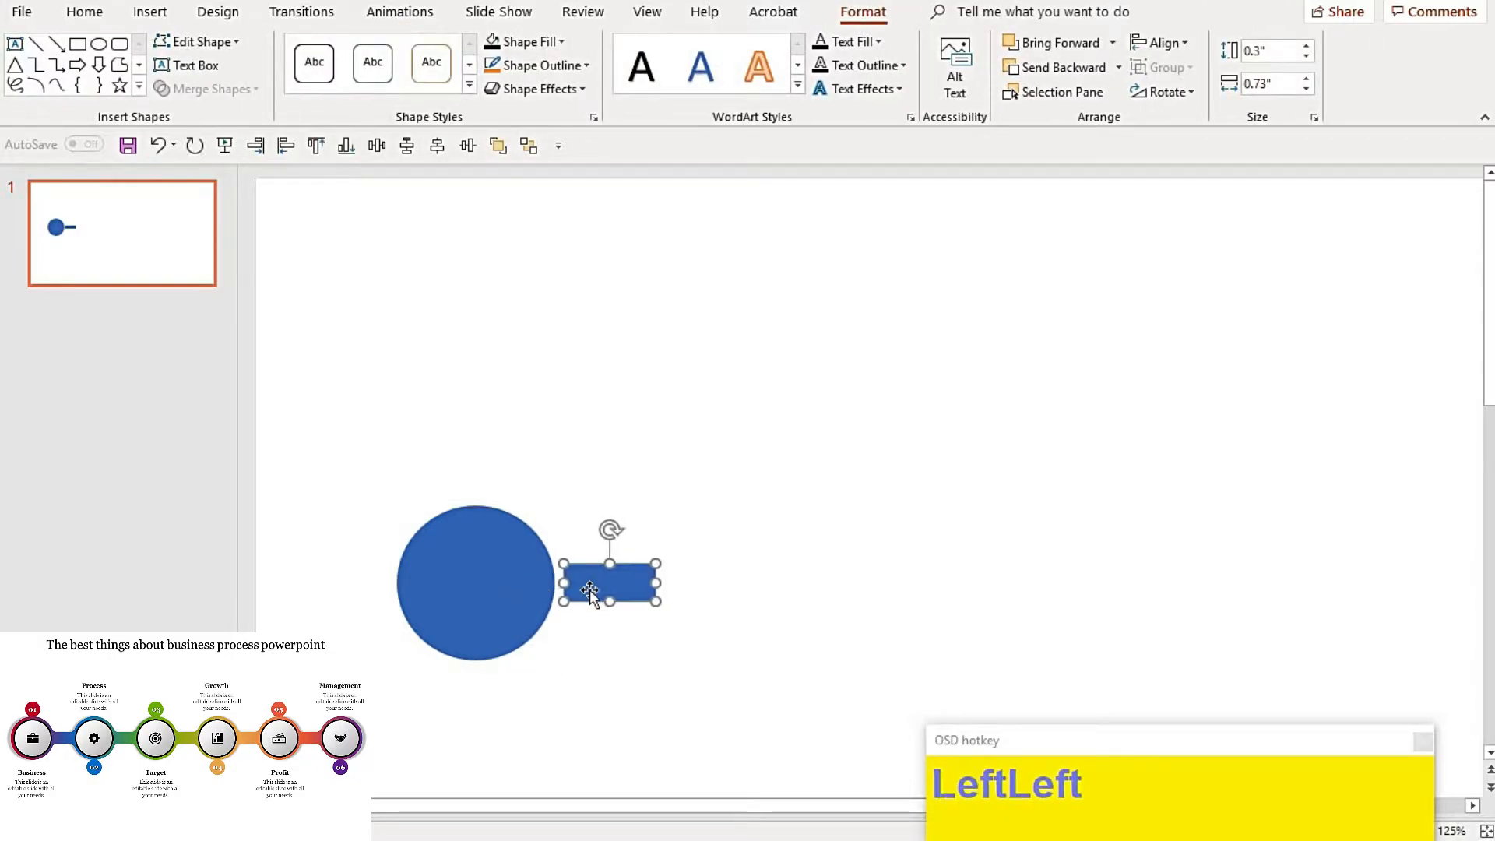
key("Left")
key("Left")
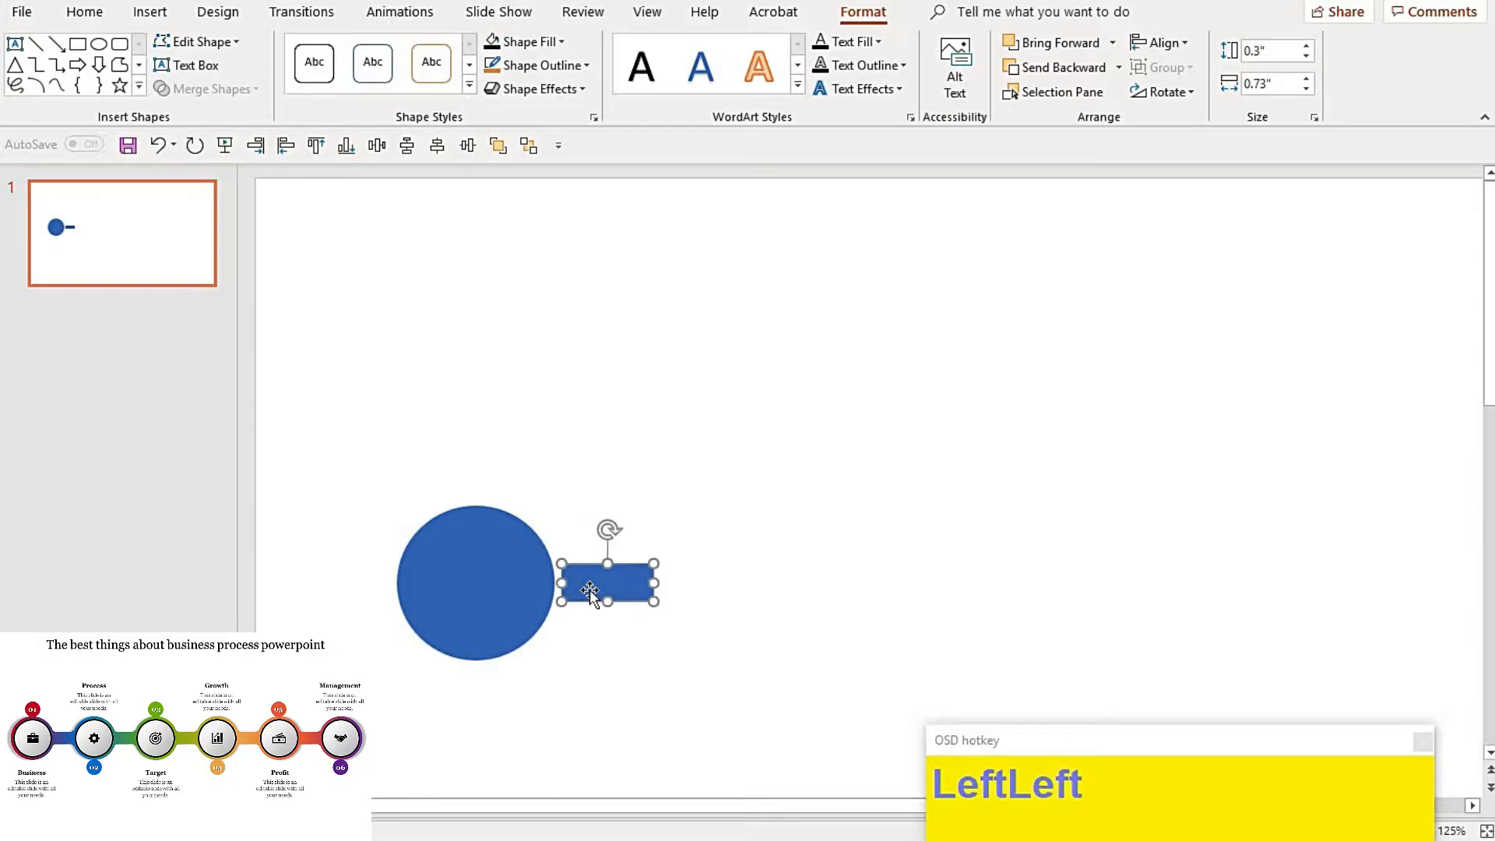
Edit the rectangle's points so its two left corners flare outward onto the circle's edge, making it about 0.43" high by 0.84" wide.
left_click(175, 42)
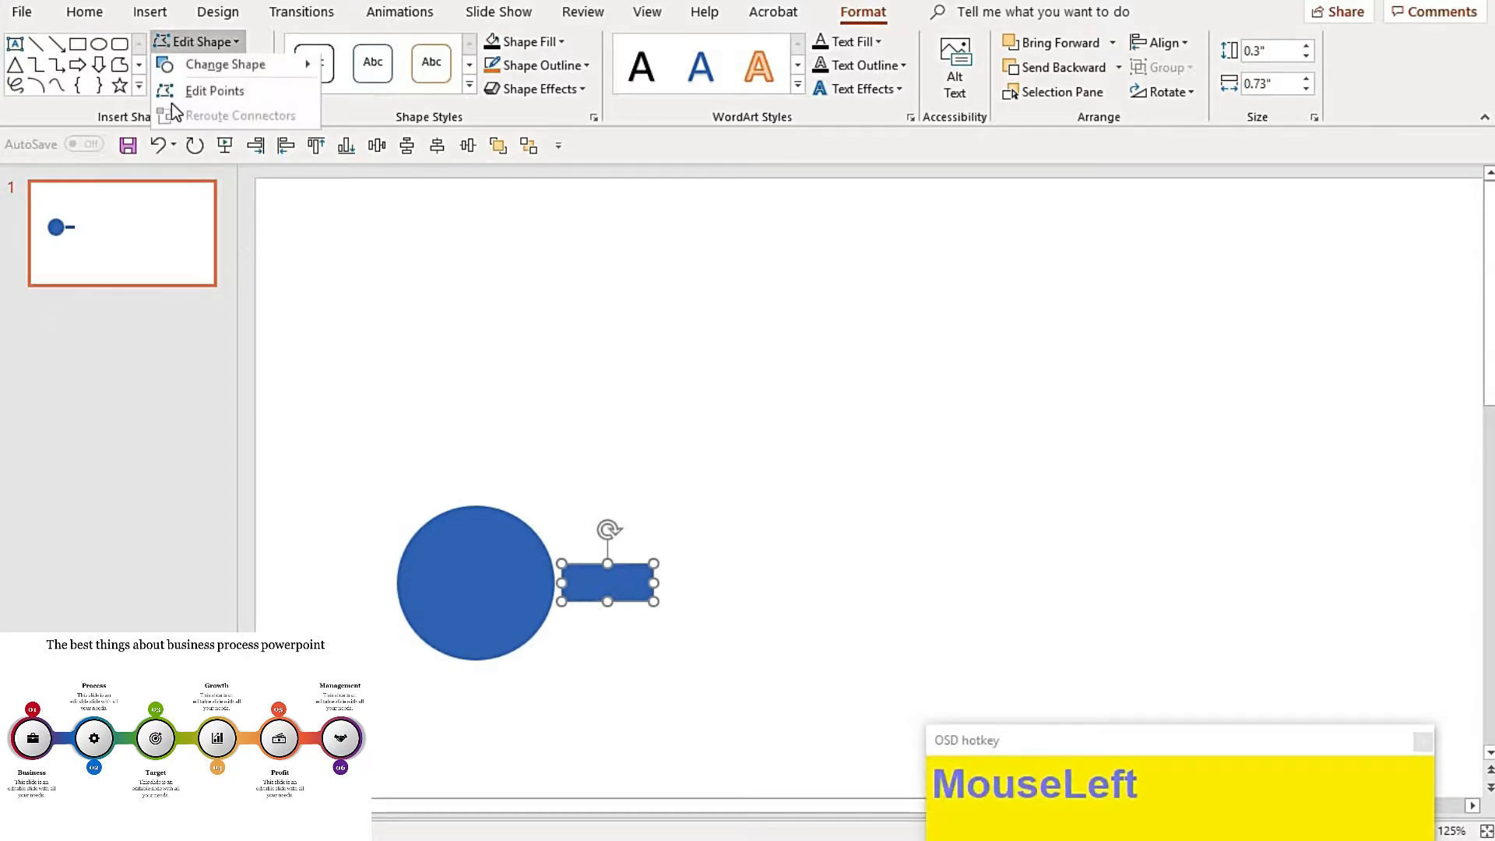
left_click(181, 92)
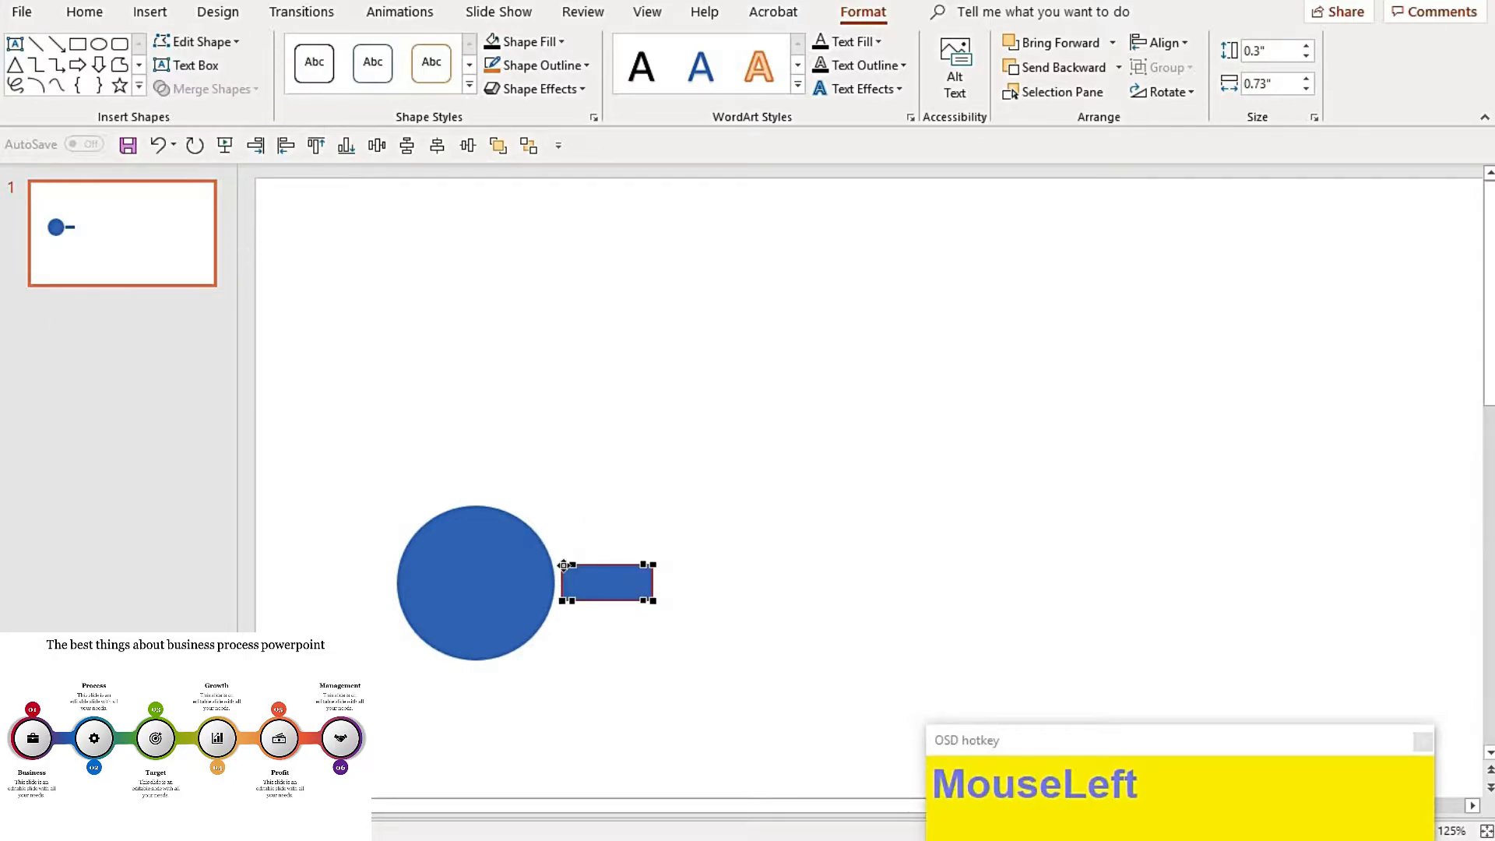
left_click_drag(560, 561, 555, 559)
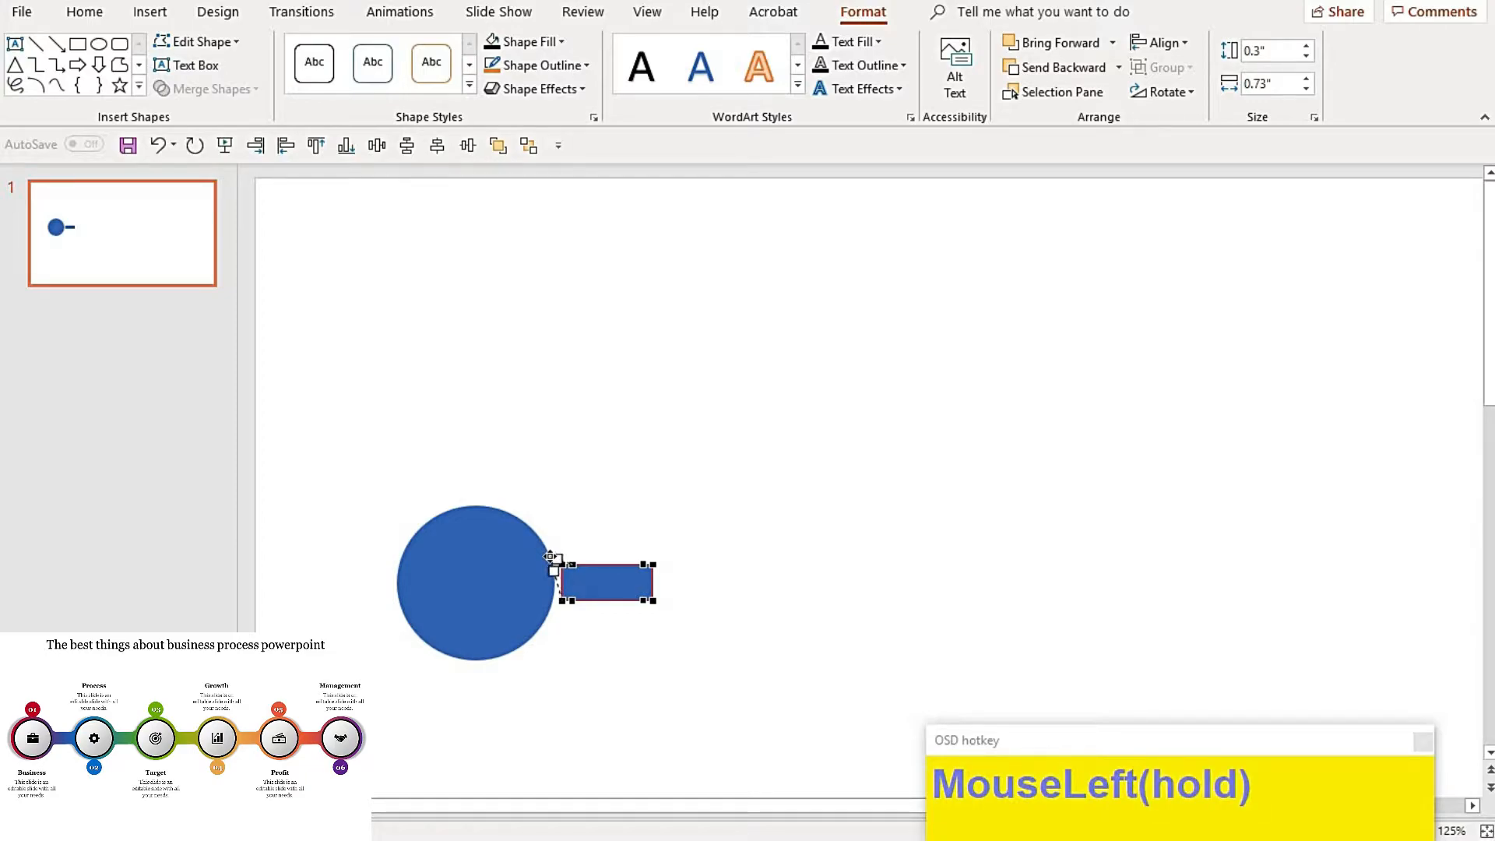
left_click_drag(549, 556, 587, 631)
left_click(580, 631)
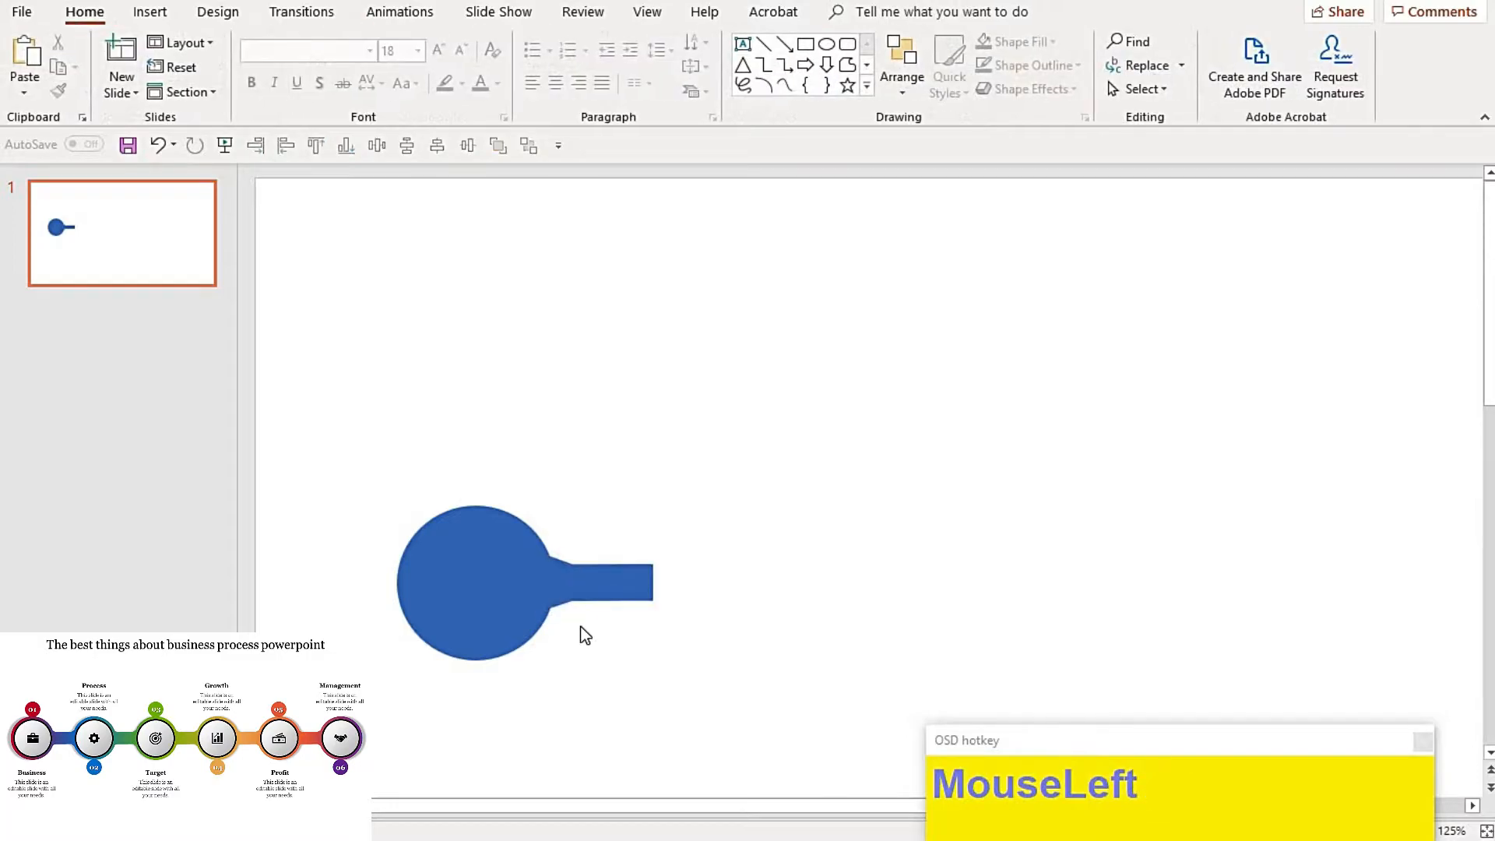
Nudge the flared connector left so that its wide end overlaps the circle, and deselect it.
left_click(611, 582)
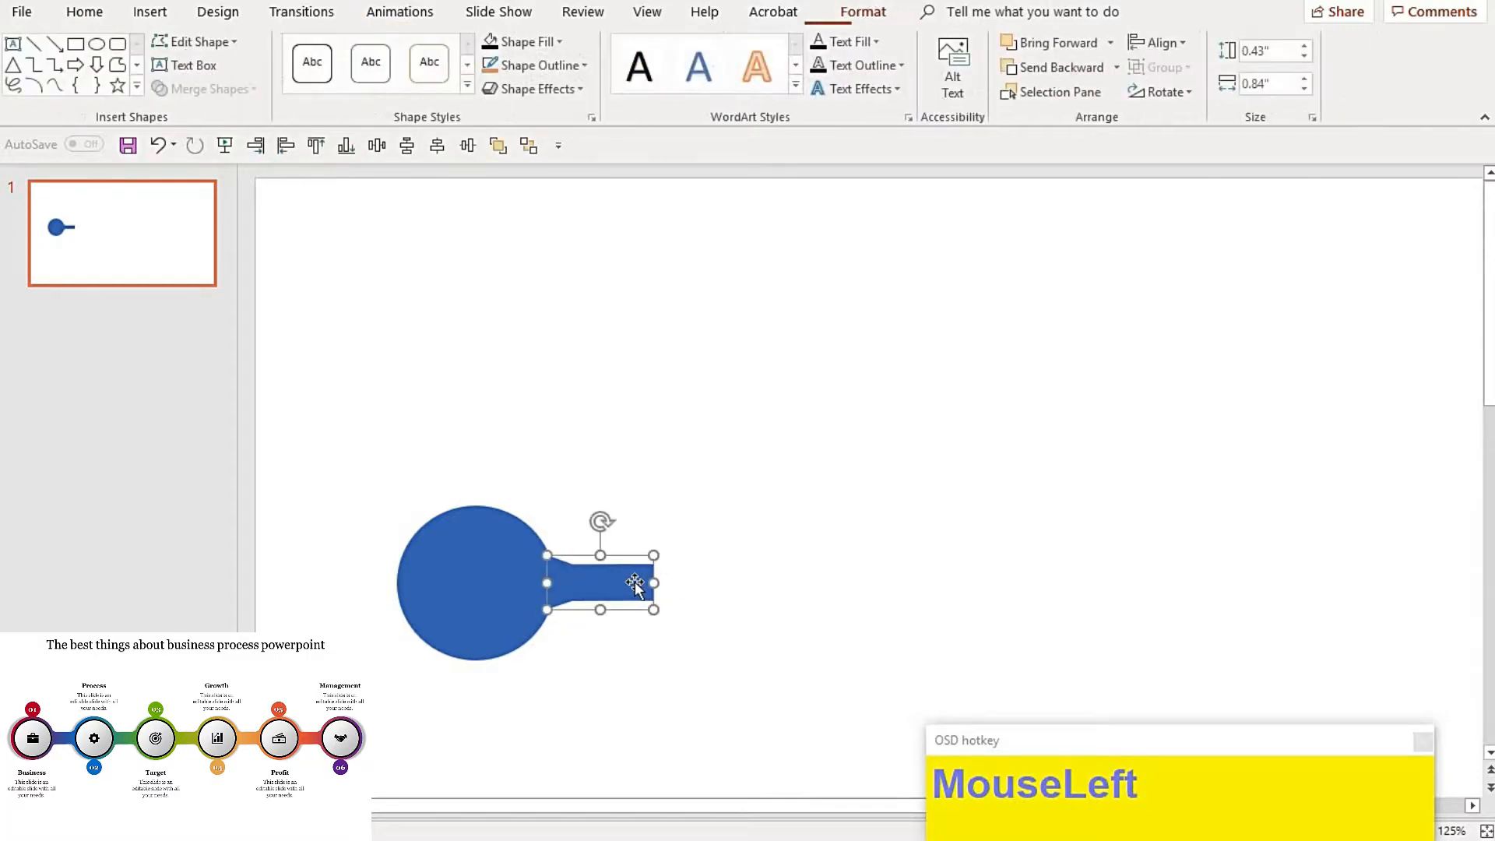
key("Left")
key("Left")
key("Left")
key("Left")
key("Left")
key("Left")
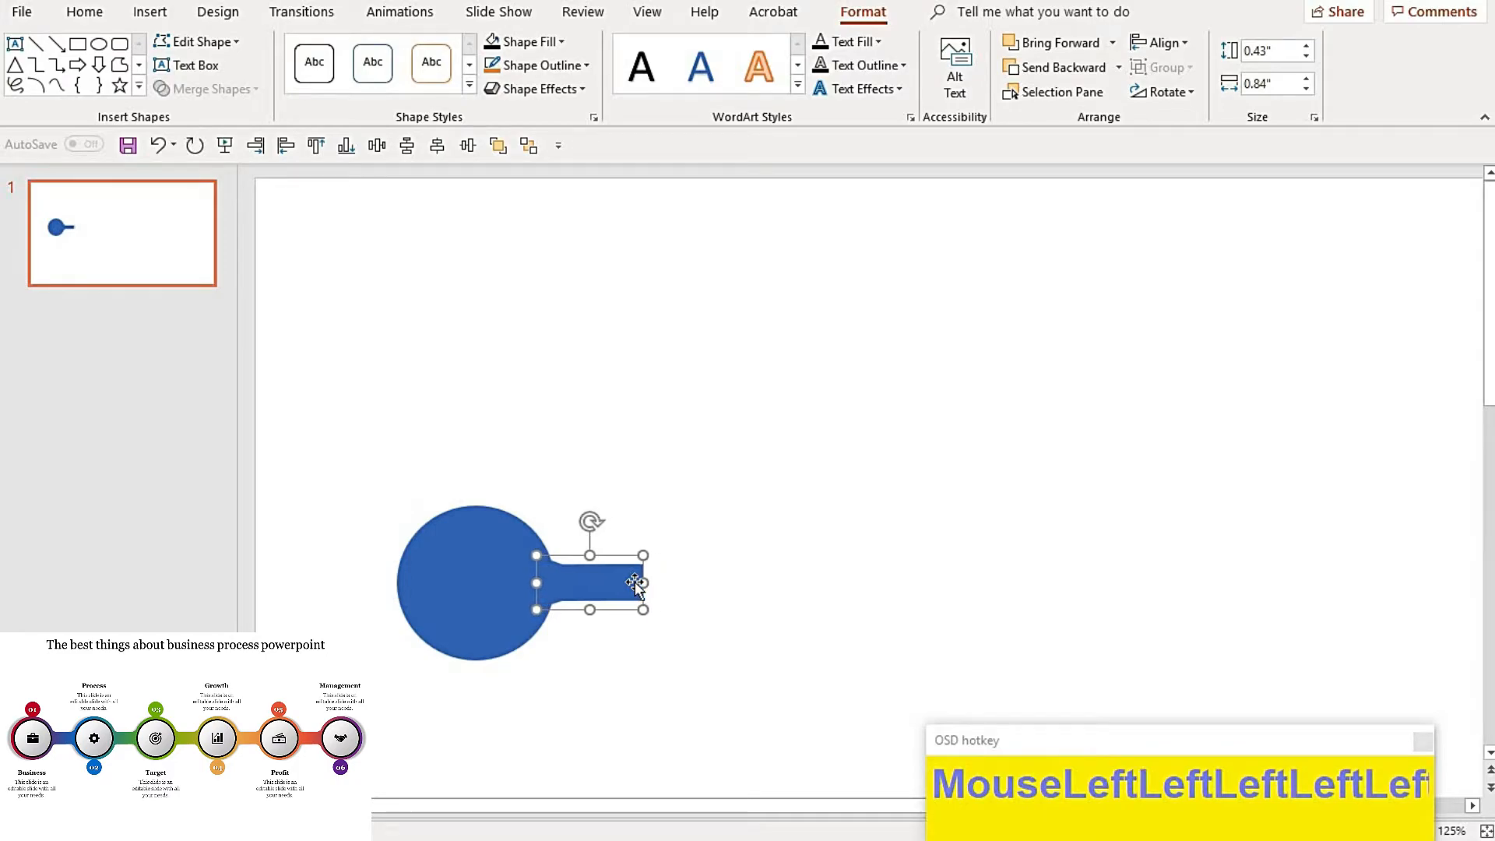
key("Left")
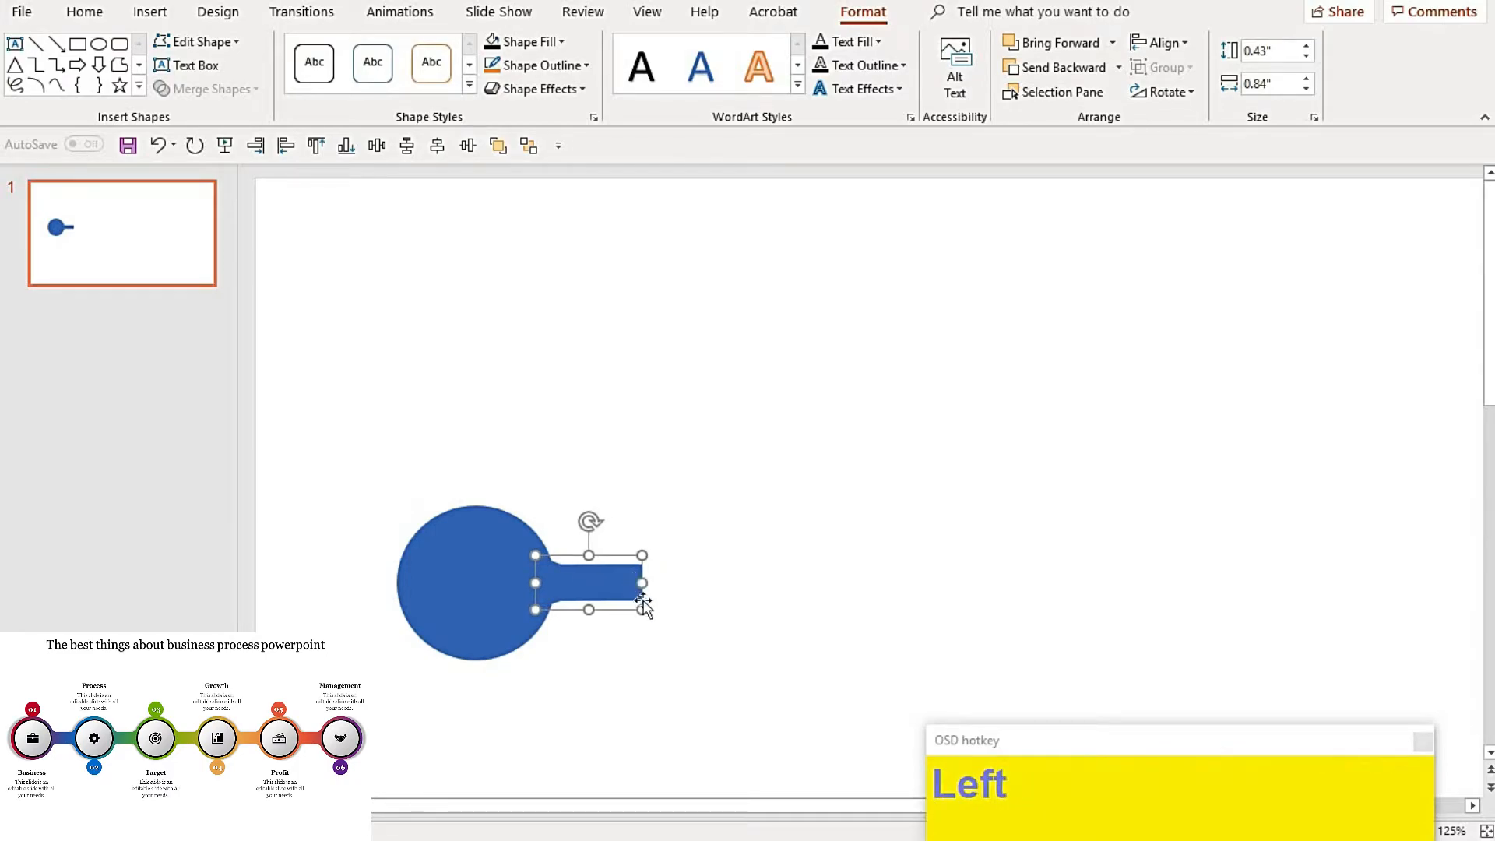
left_click(457, 615)
left_click(694, 641)
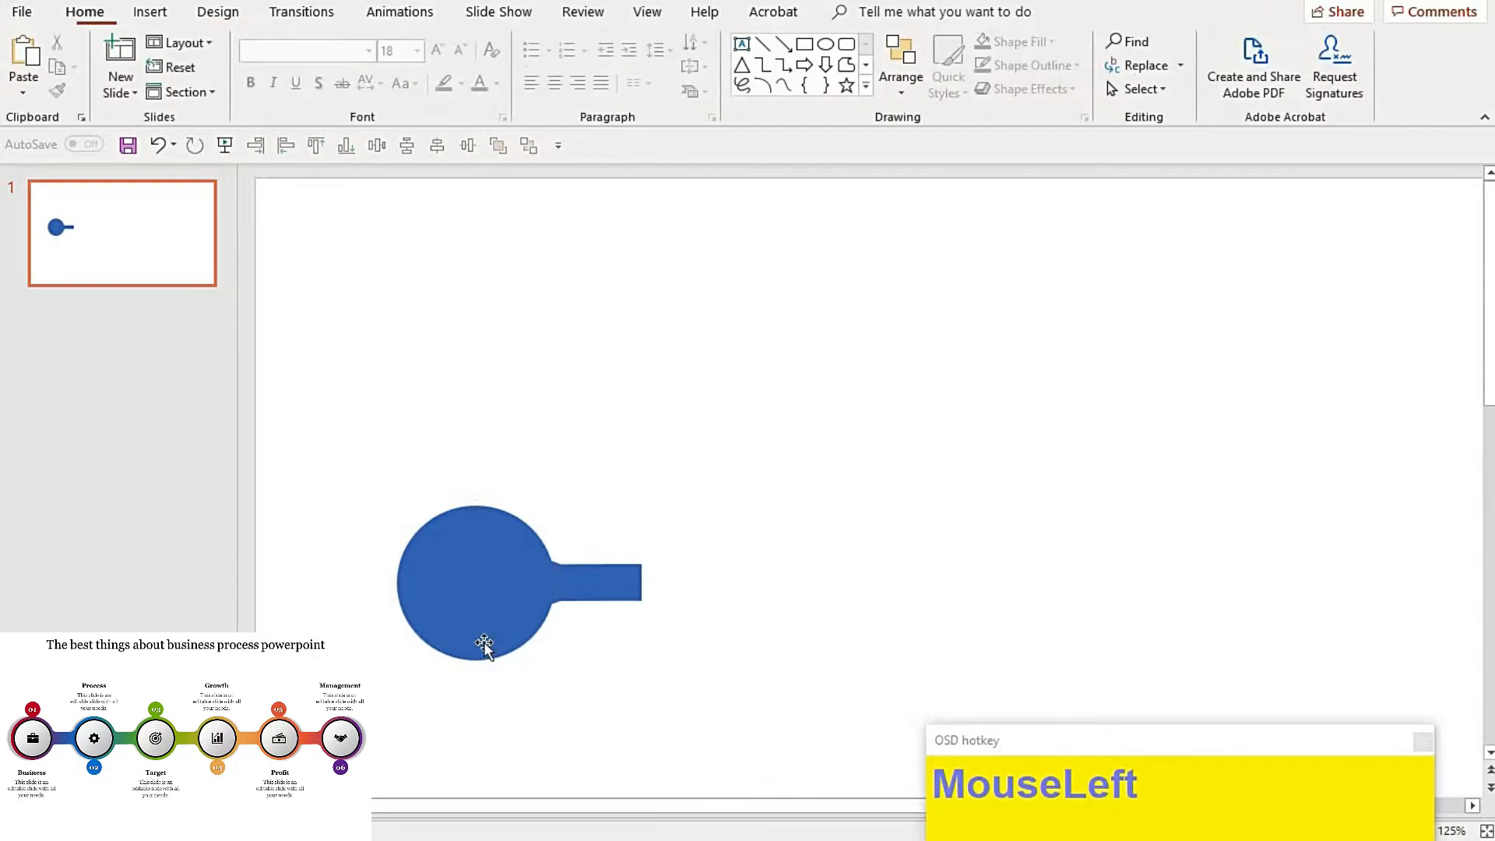
Copy the circle level to the connector's free right end and nudge the copy slightly right.
left_click(515, 621)
left_click_drag(514, 621, 690, 580)
key("Right")
key("Right")
Edit the connector's points so its two right corners flare outward onto the second circle, making it about 0.44" high by 0.93" wide.
left_click(620, 571)
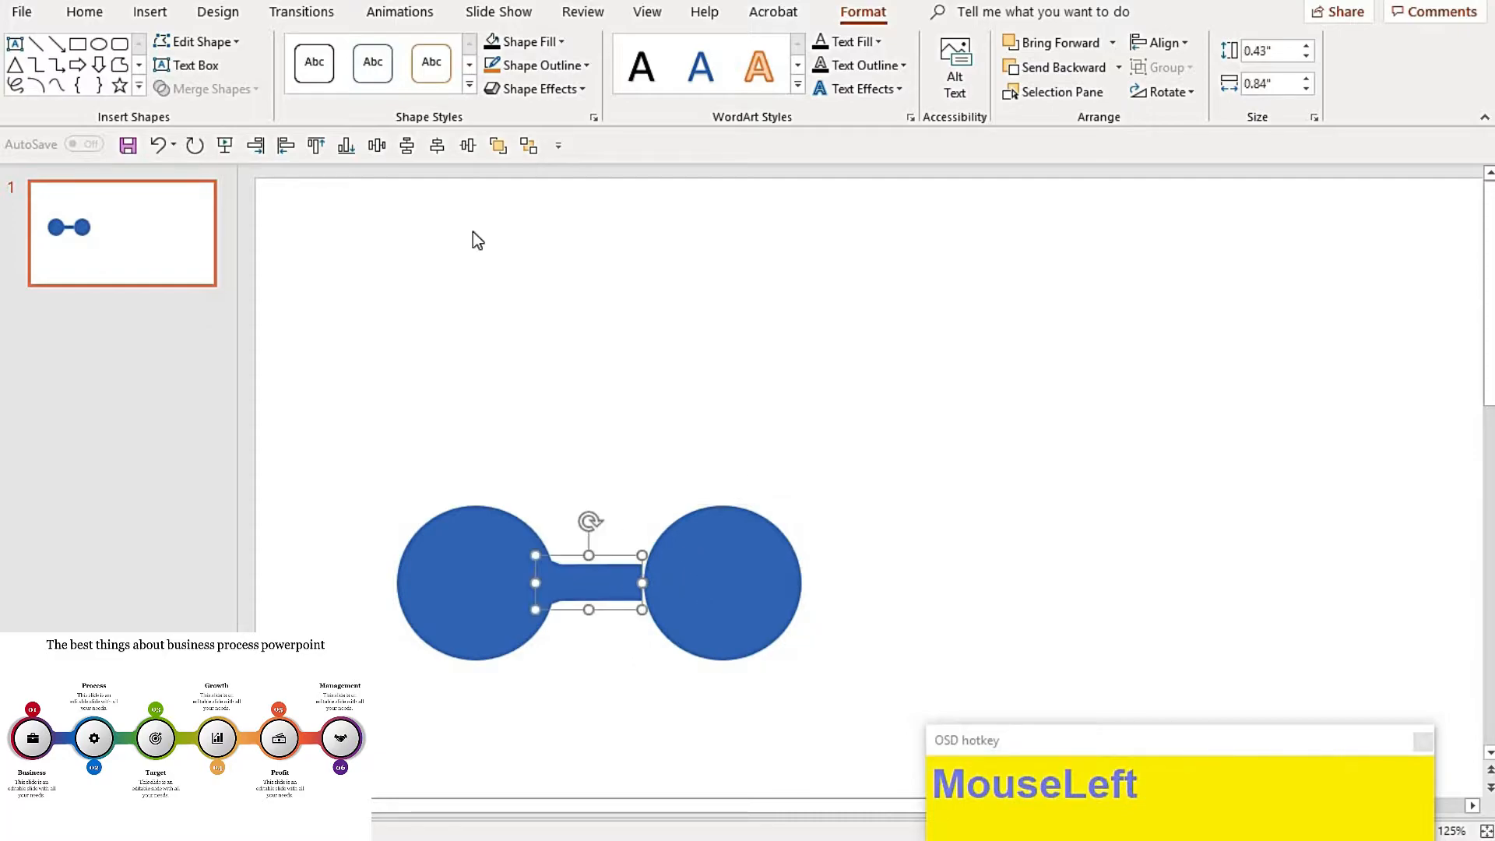
left_click(195, 41)
left_click(210, 93)
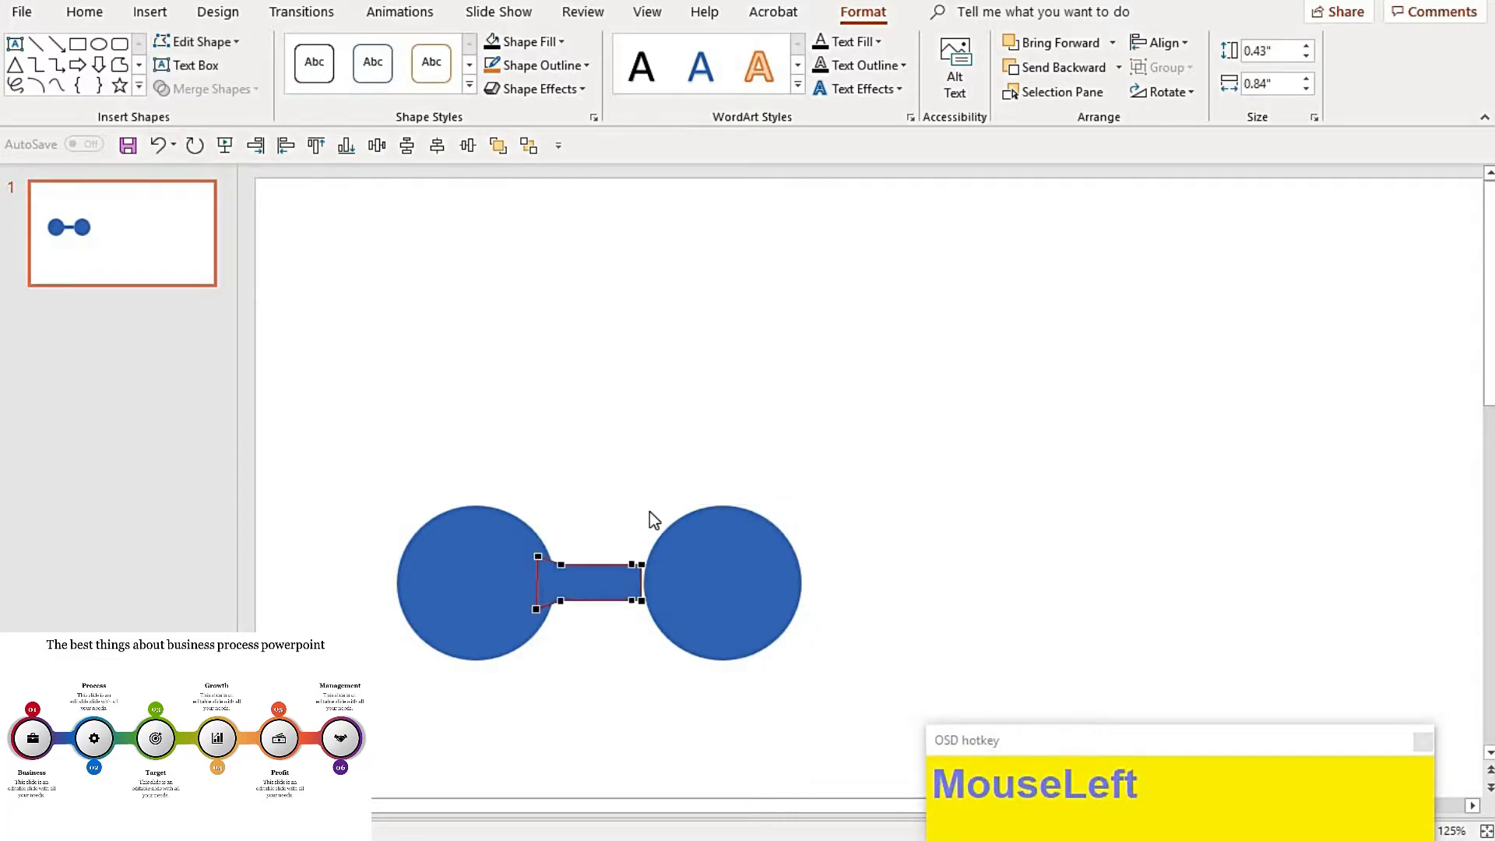
left_click_drag(645, 562, 651, 606)
left_click(631, 689)
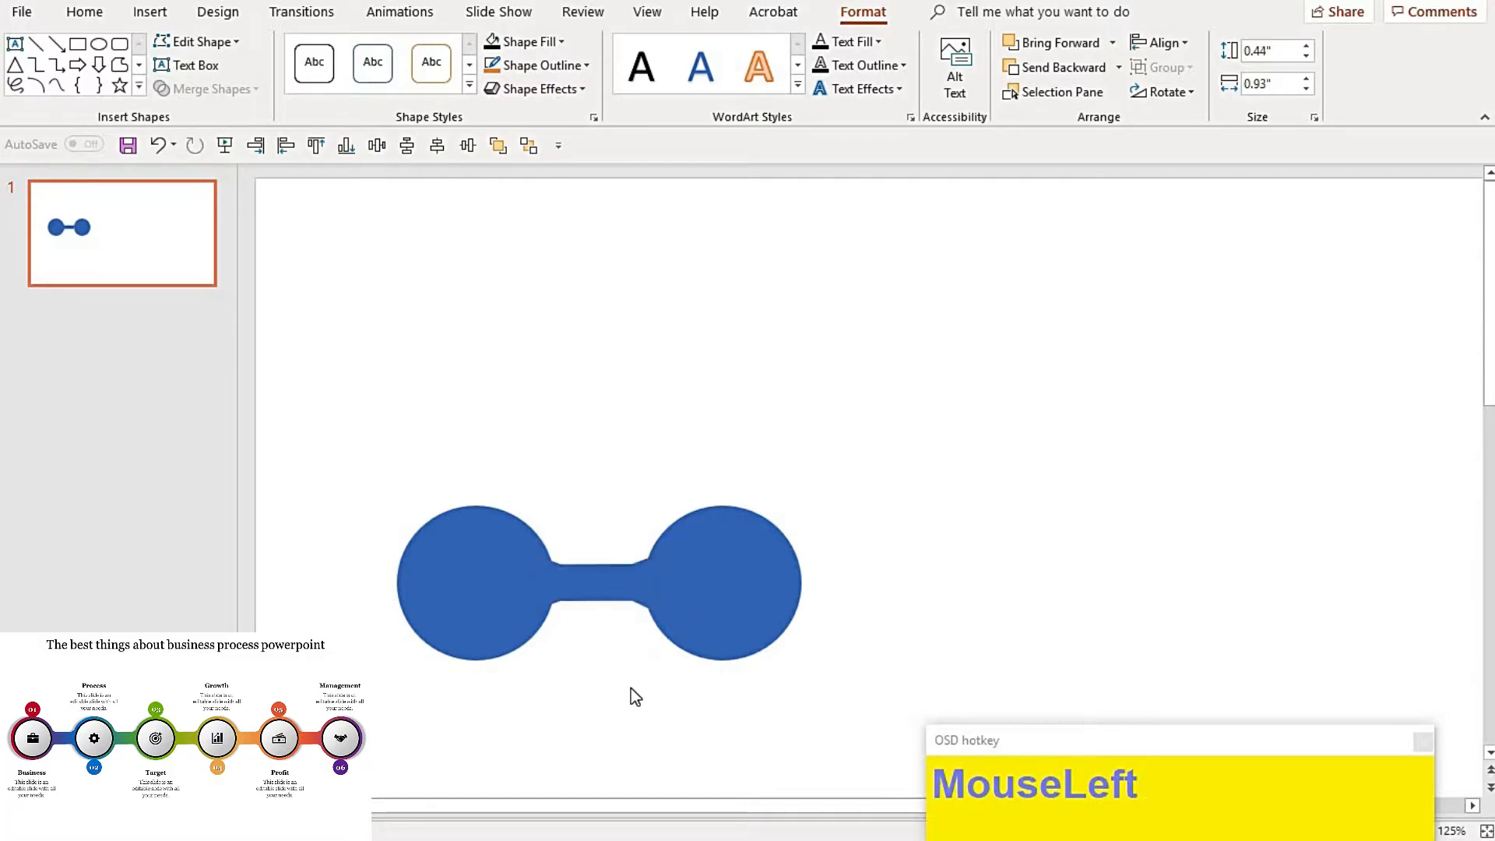
Nudge the right circle slightly left so it overlaps the connector's flared end, and check the connector's fit.
left_click(680, 602)
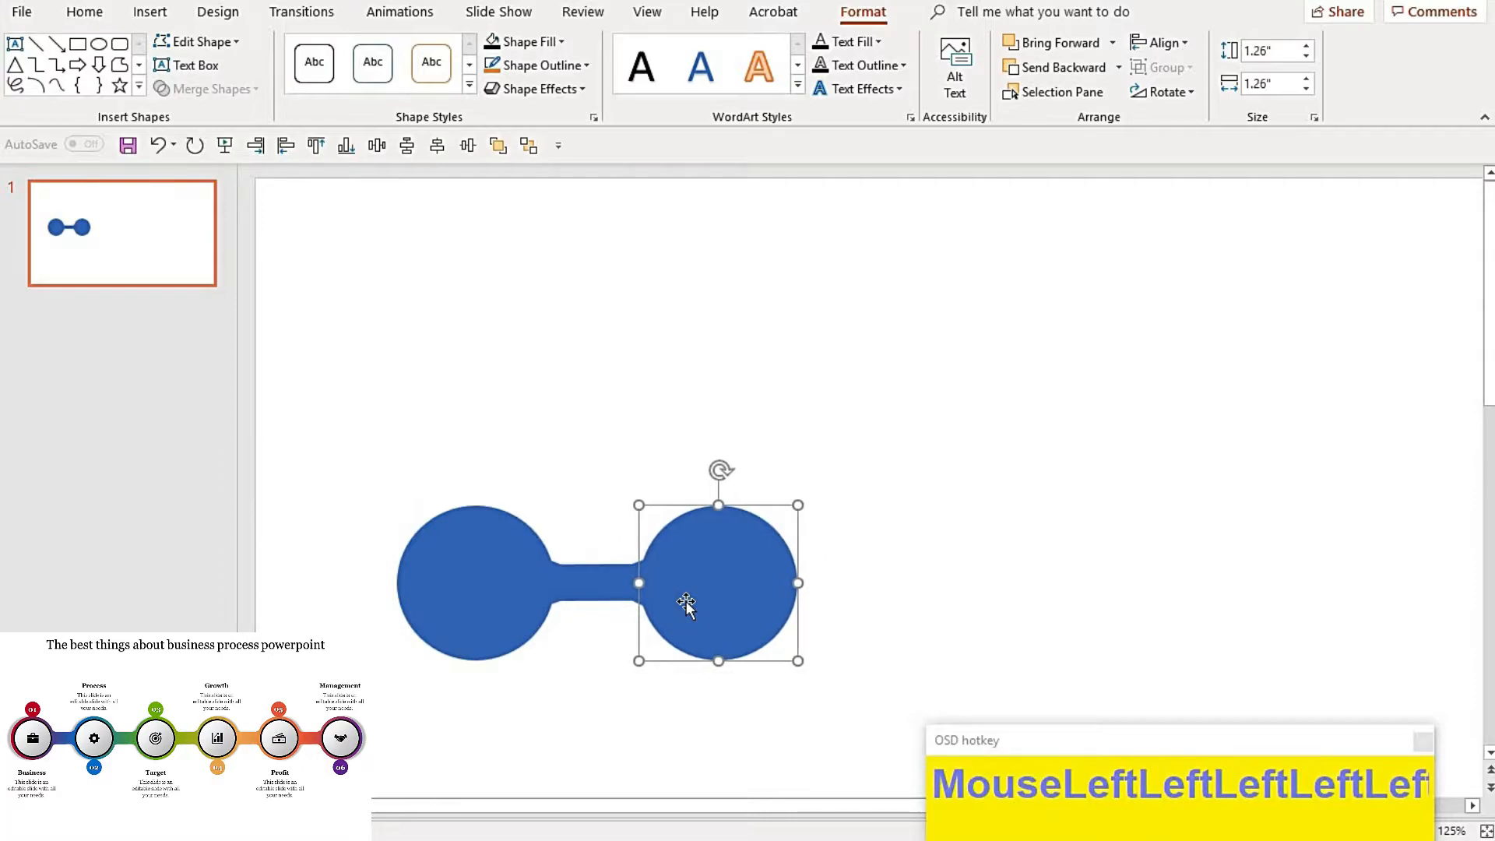
left_click(978, 600)
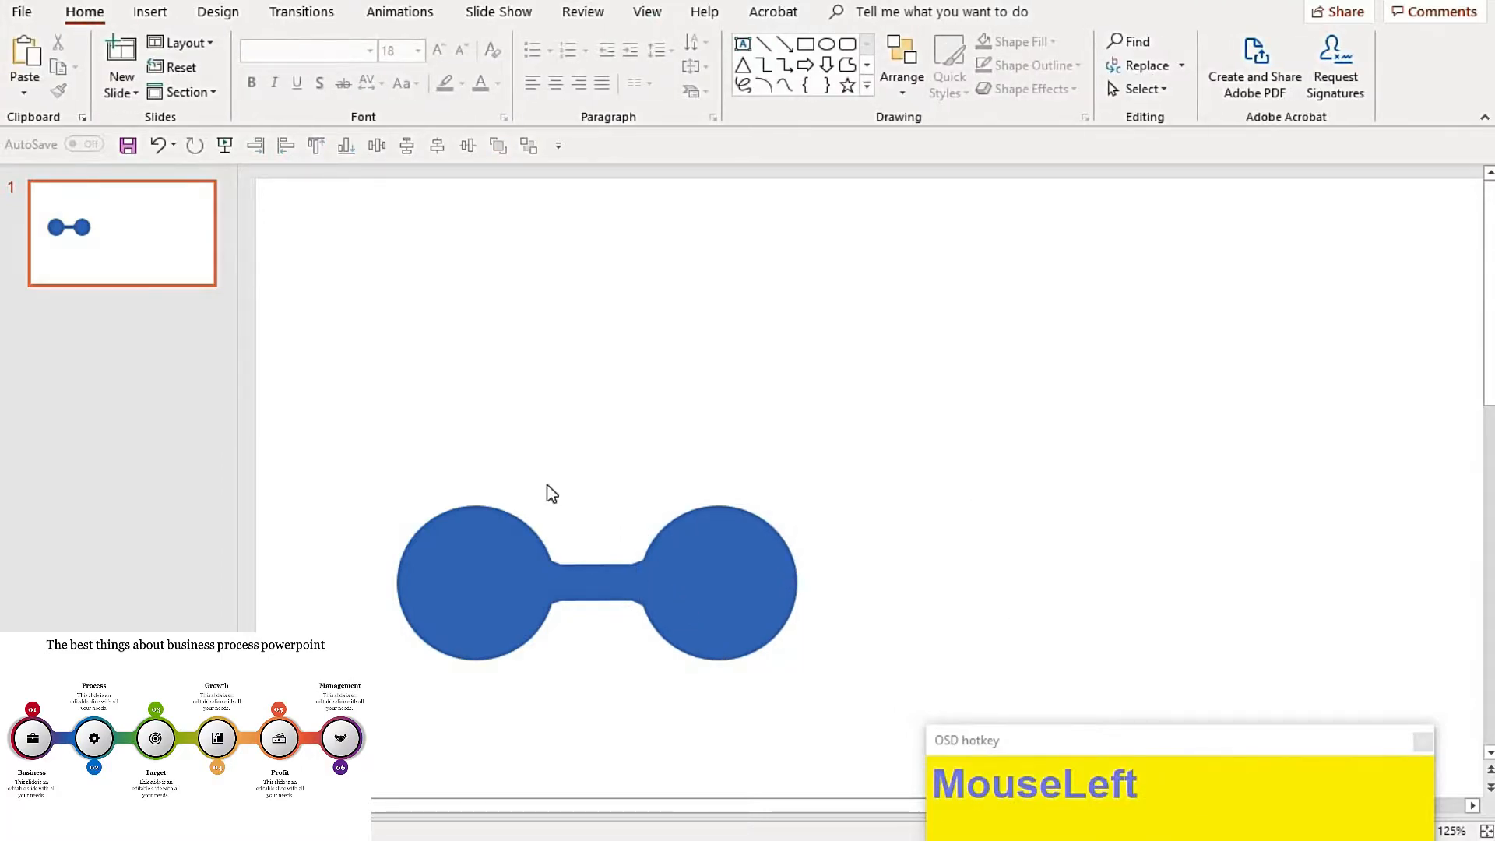
left_click(624, 582)
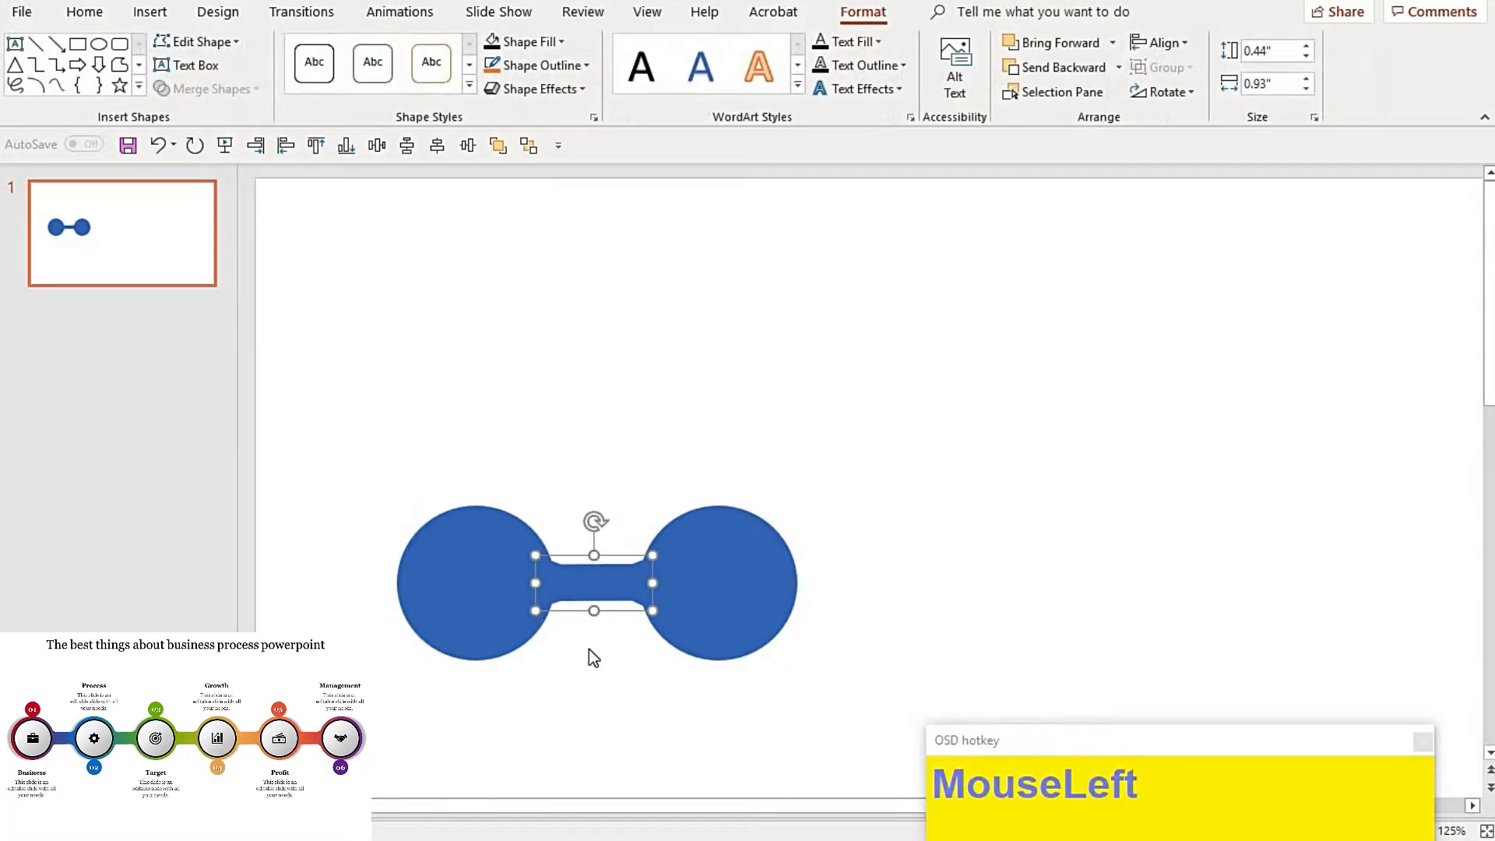
left_click(880, 549)
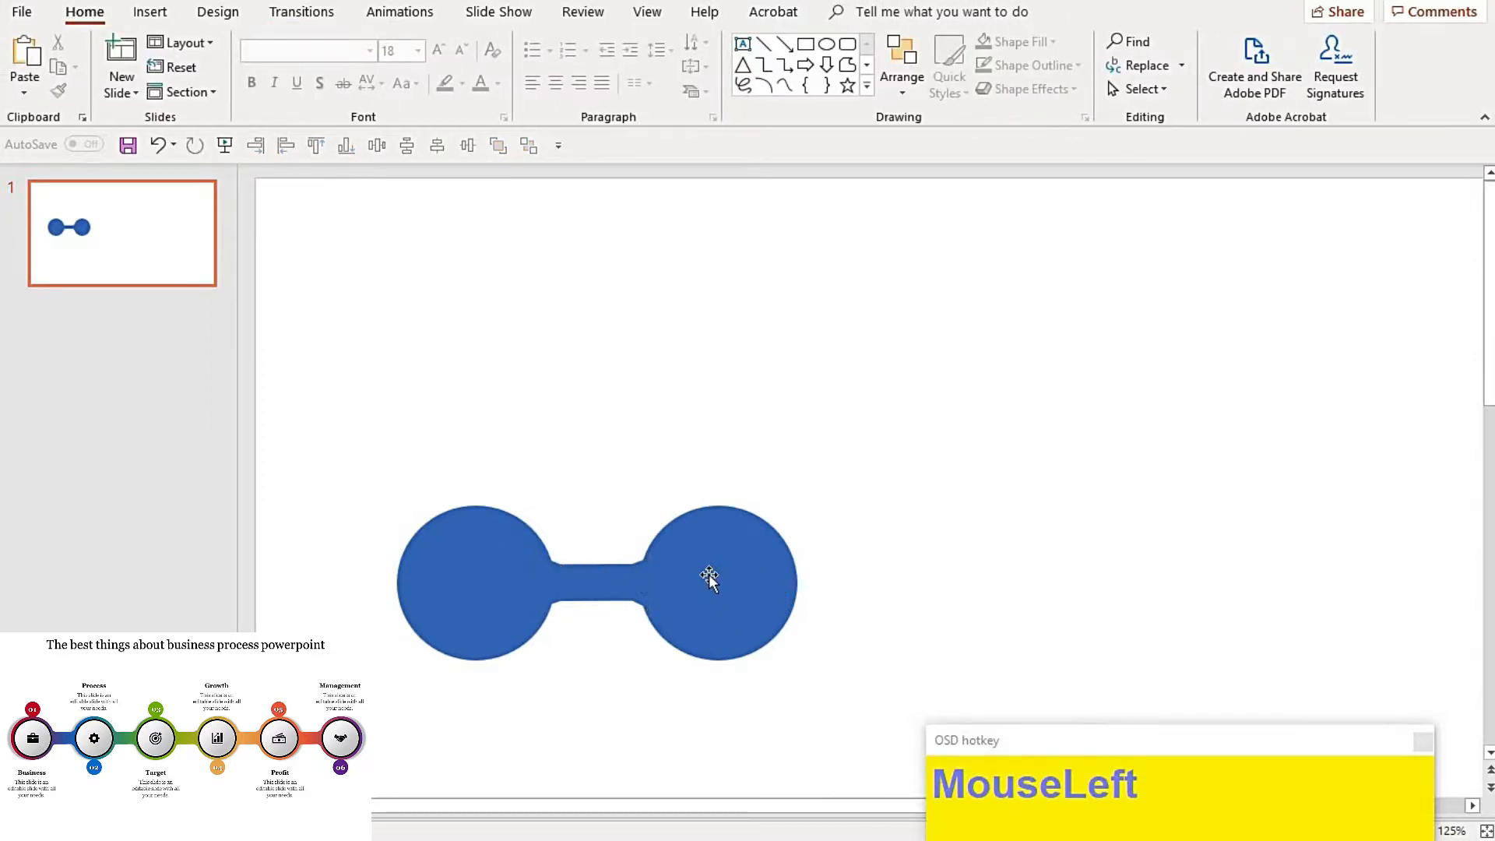
Nudge the left circle slightly left at the connector's other end, and deselect it.
left_click(511, 594)
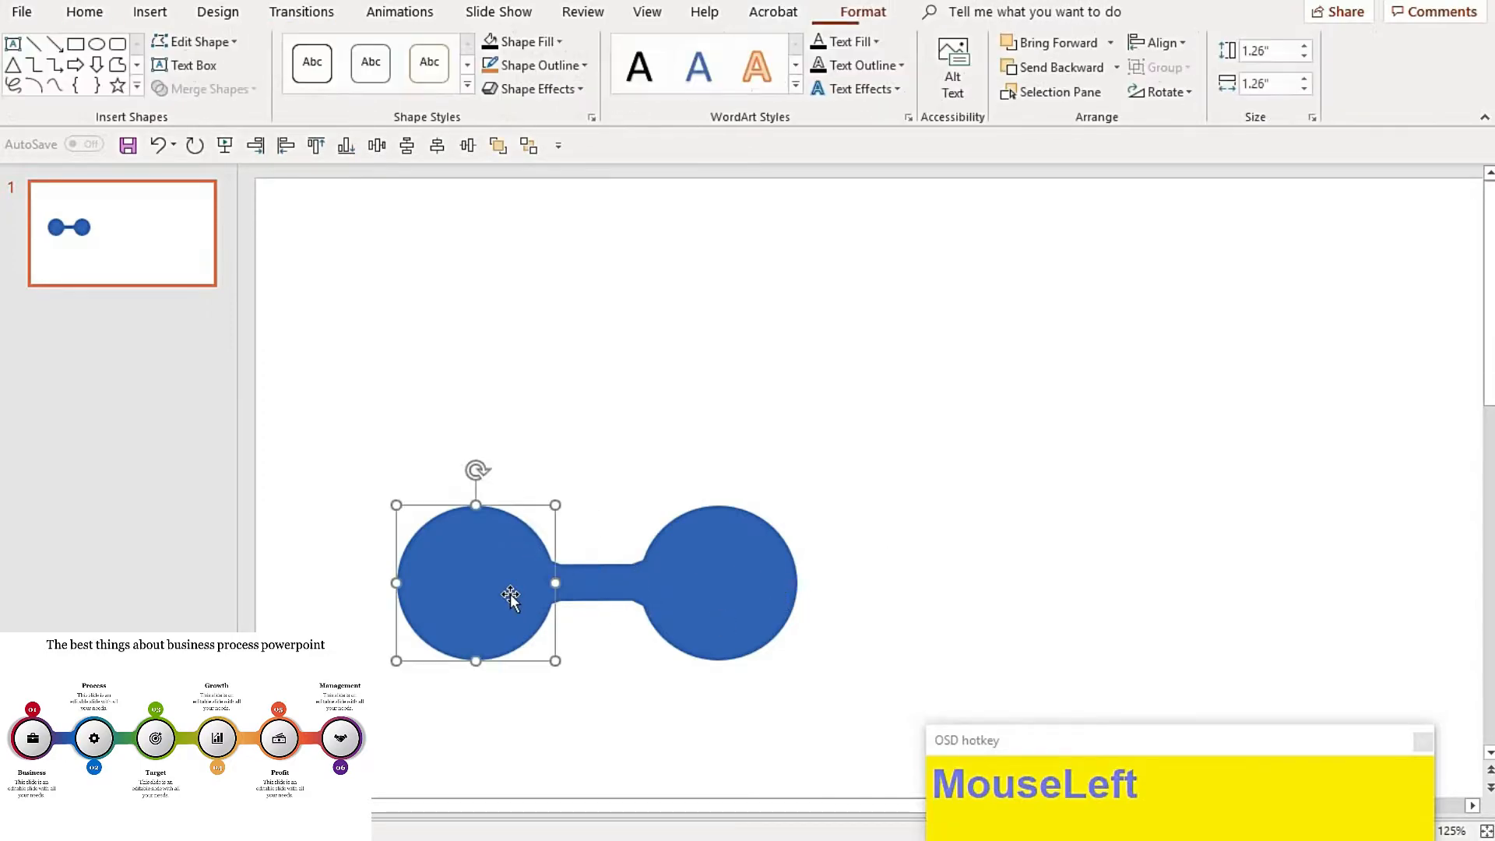
left_click(511, 594)
left_click(511, 594)
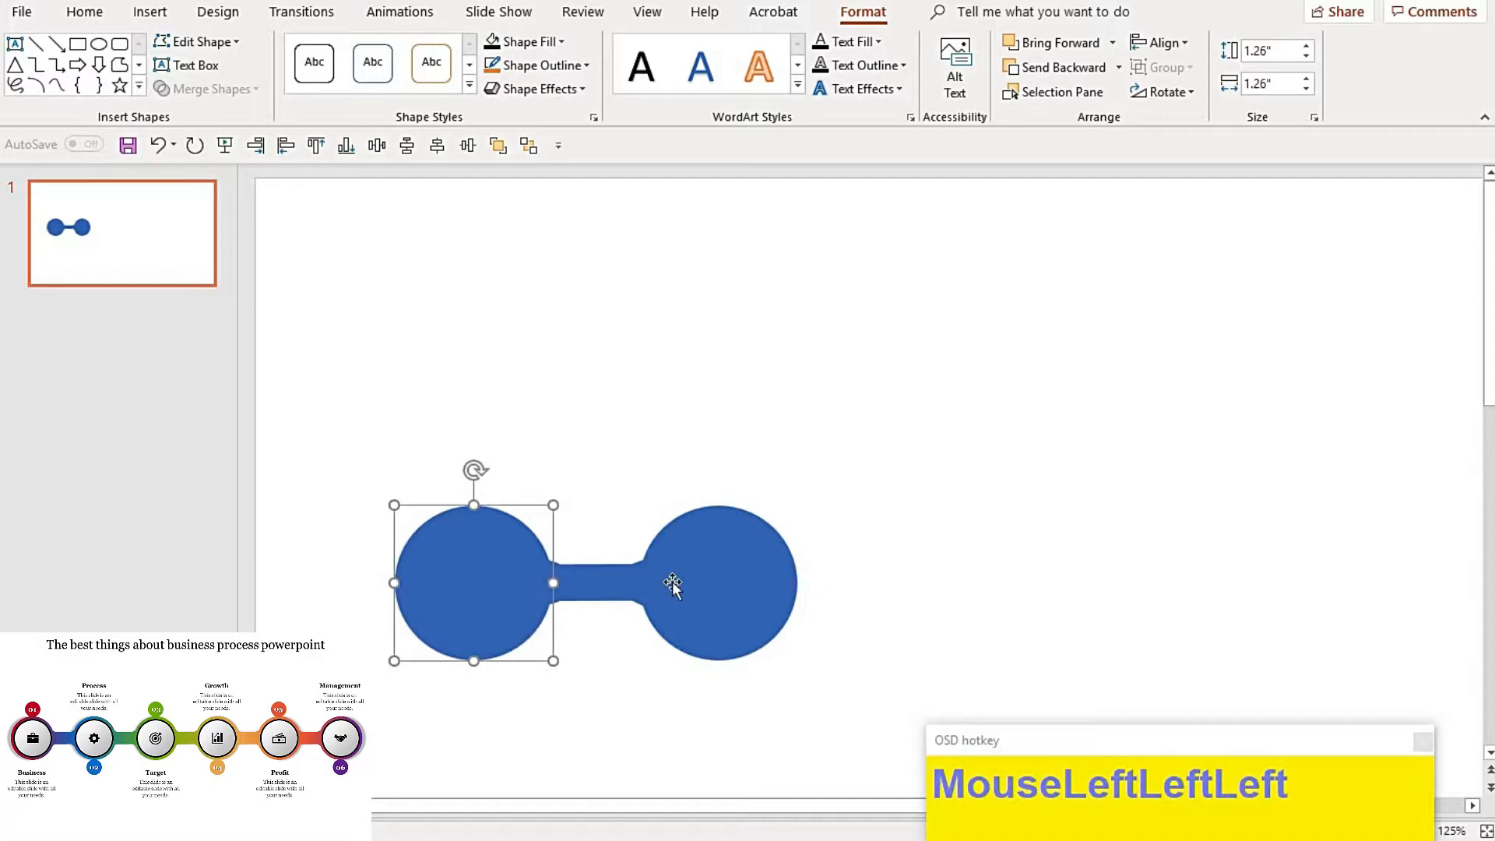
left_click(746, 632)
left_click(587, 739)
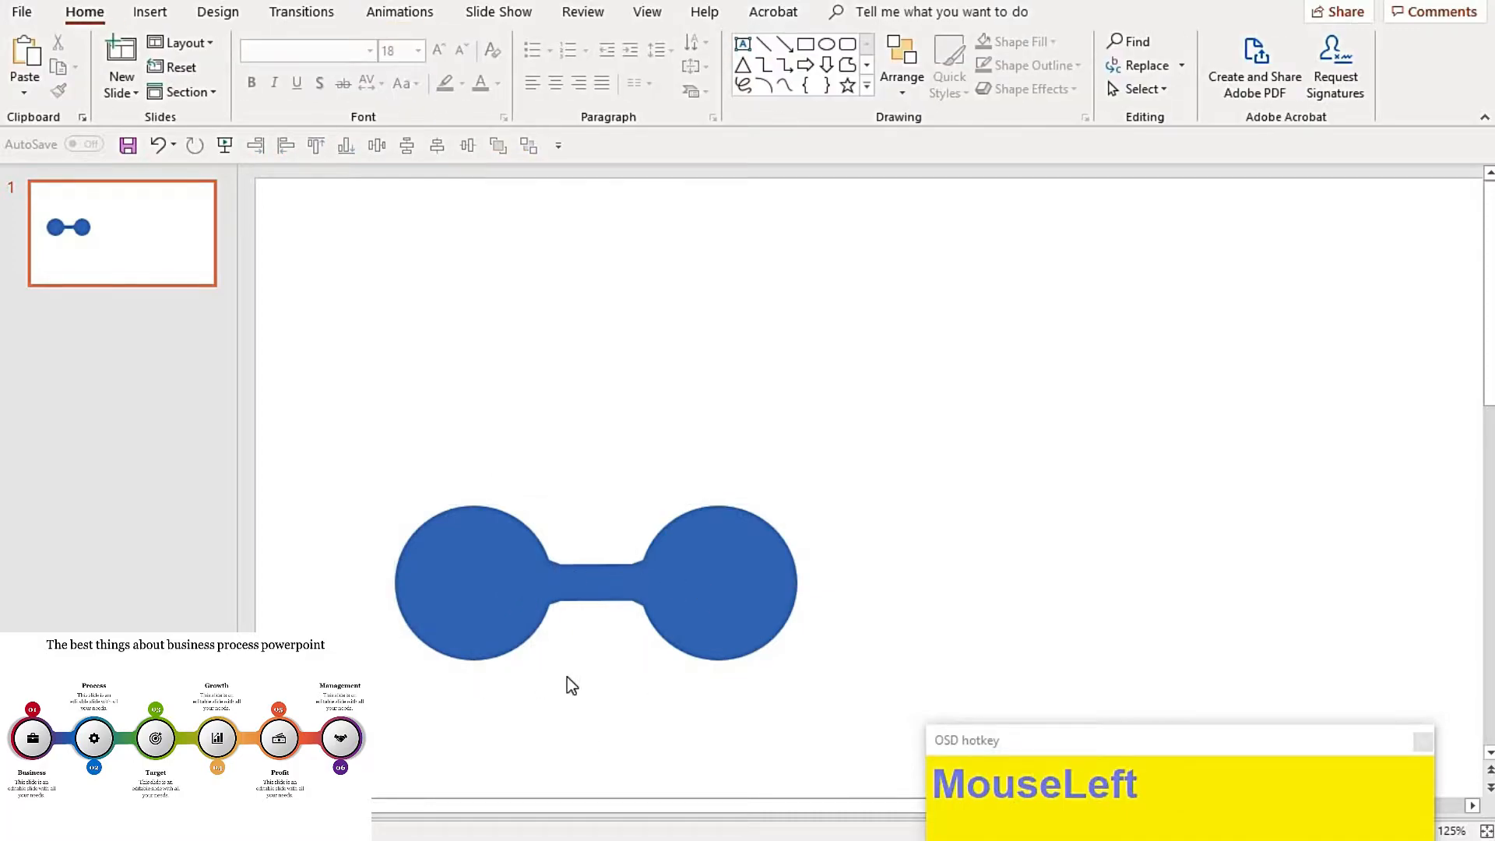
Narrow the connector to 0.77" wide and move the left circle right so it overlaps the connector's flared end.
left_click(590, 587)
key("shift+Left")
key("shift+Left")
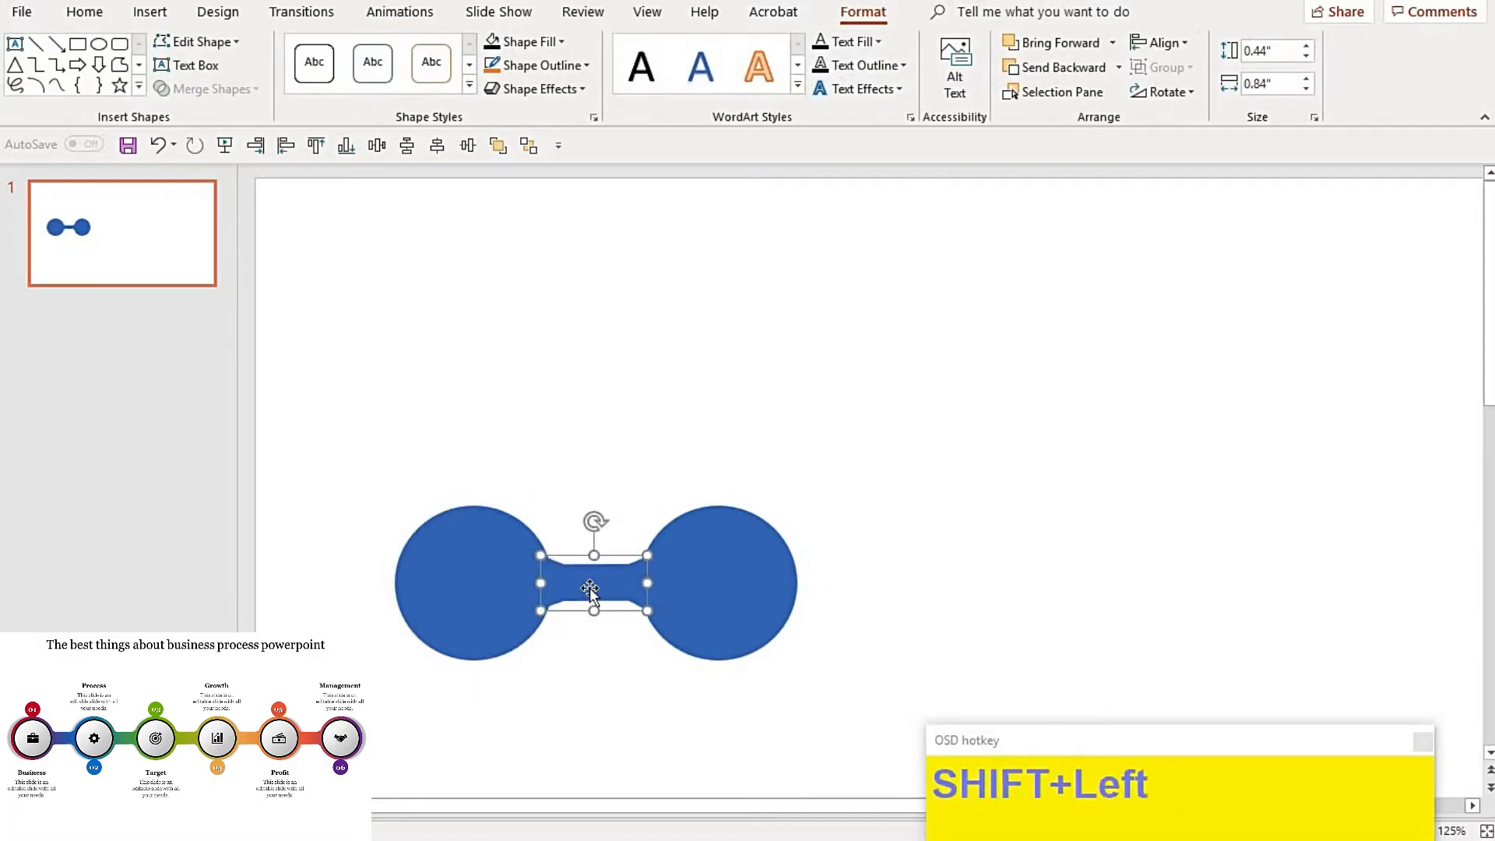
key("shift+Left")
left_click_drag(453, 623, 482, 623)
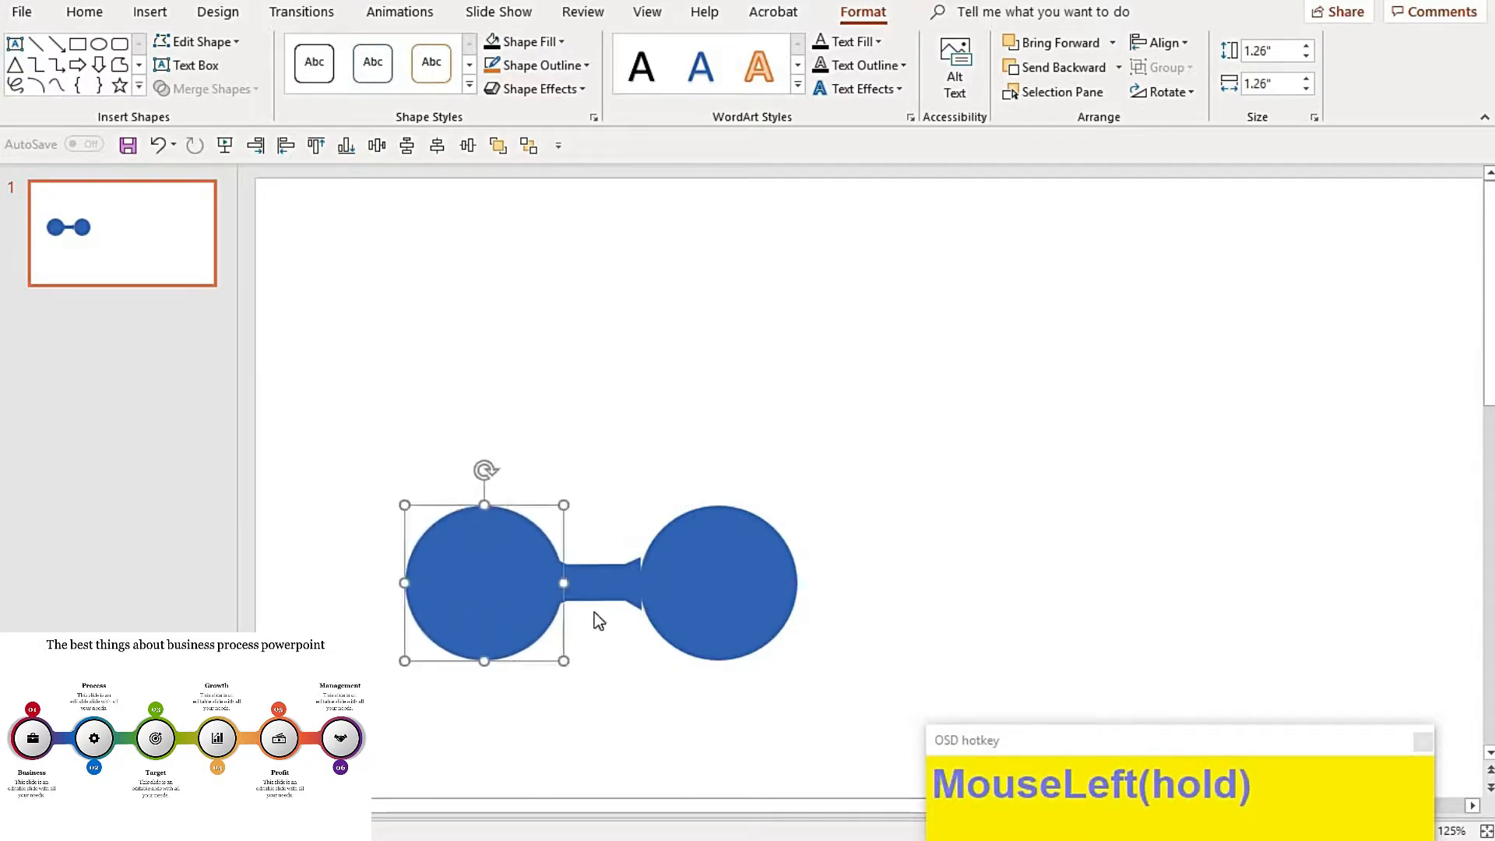
Align both circles and the connector on their horizontal centreline, and deselect them.
left_click(594, 584, "shift")
left_click(709, 592, "shift")
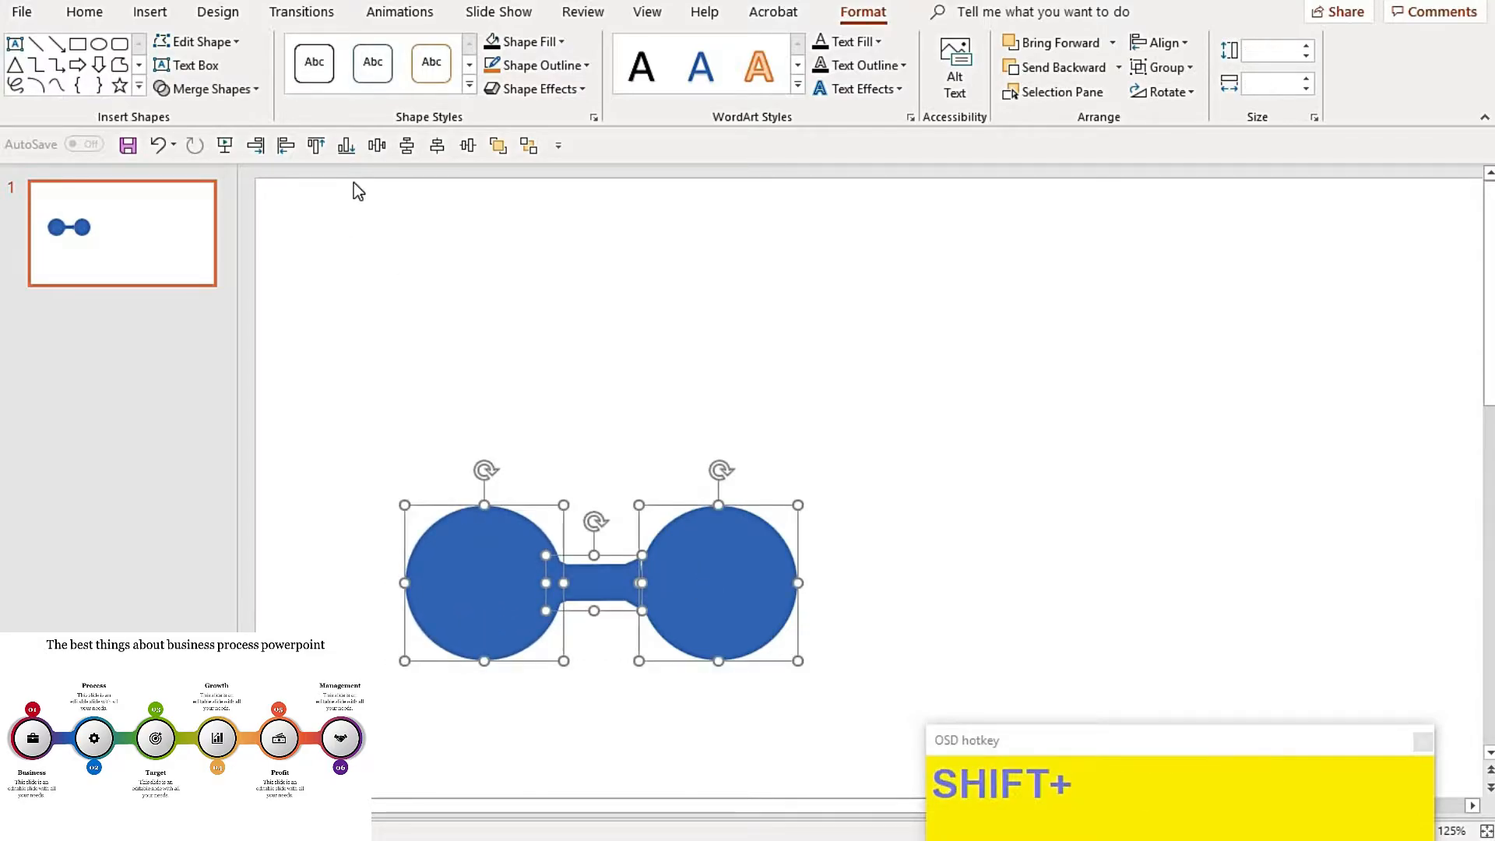
left_click(468, 146)
left_click(789, 307)
Nudge the right circle left until it covers the tip of the connector's flared end, and deselect it.
left_click(684, 559)
double_click(684, 558)
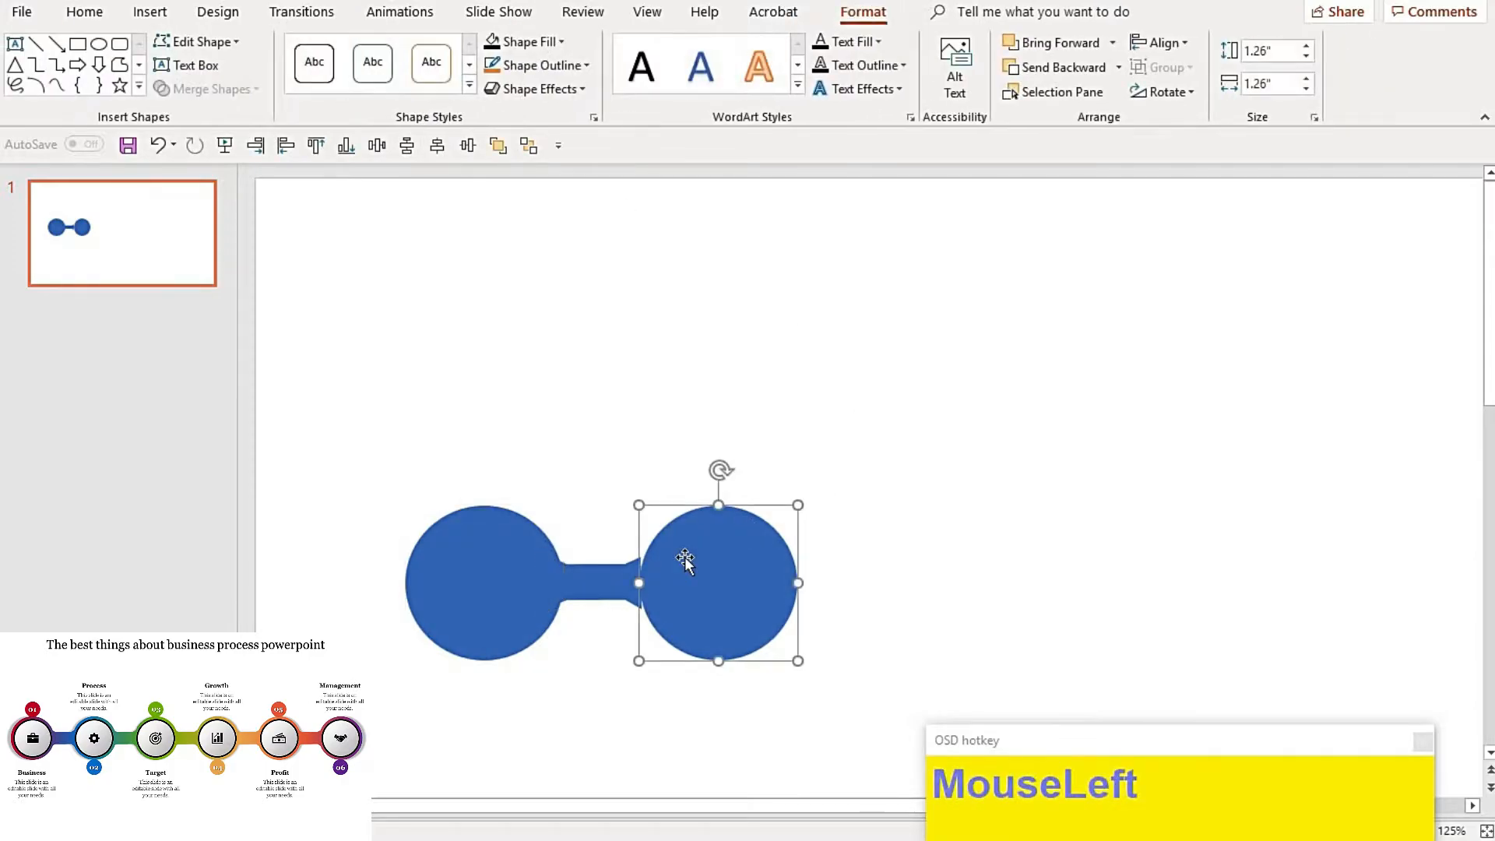
key("Left")
key("Left")
key("Left")
key("Left")
key("Left")
key("Left")
key("Left")
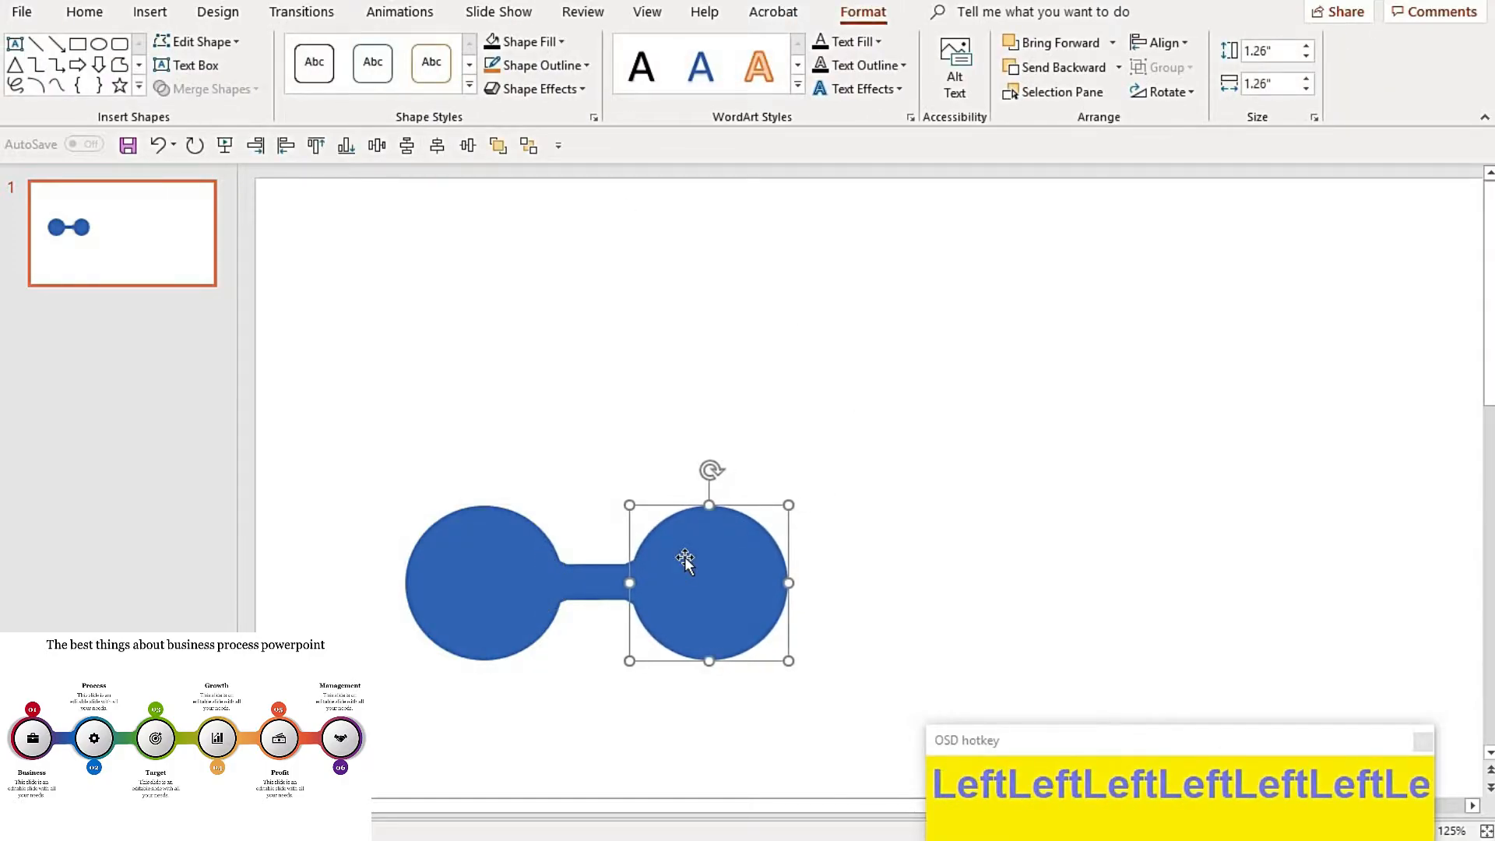
key("Right")
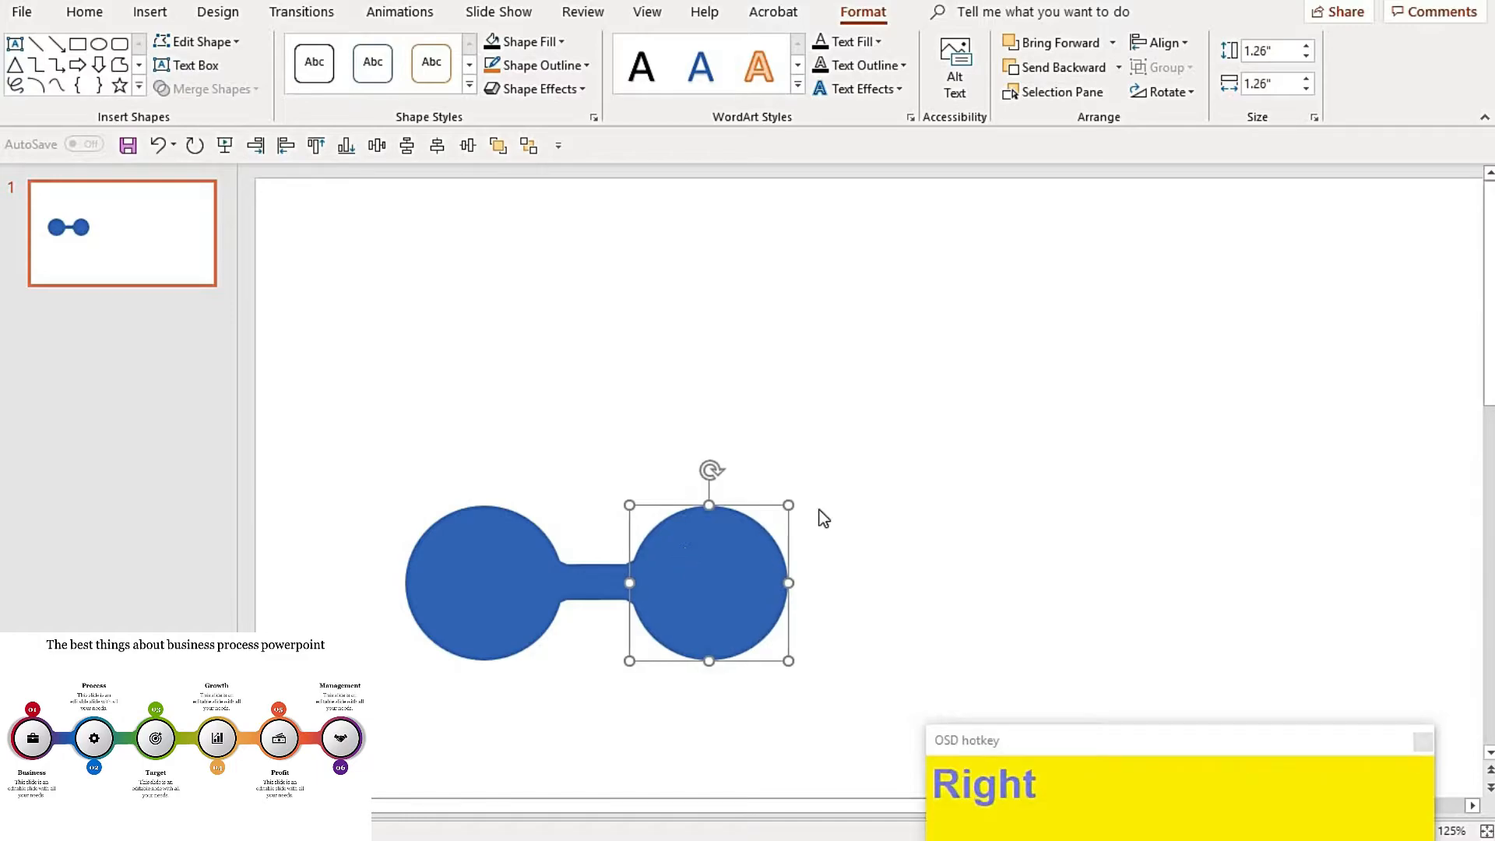
left_click(848, 615)
Group the two circles and the connector into one object.
left_click_drag(283, 411, 890, 727)
key("ctrl+g")
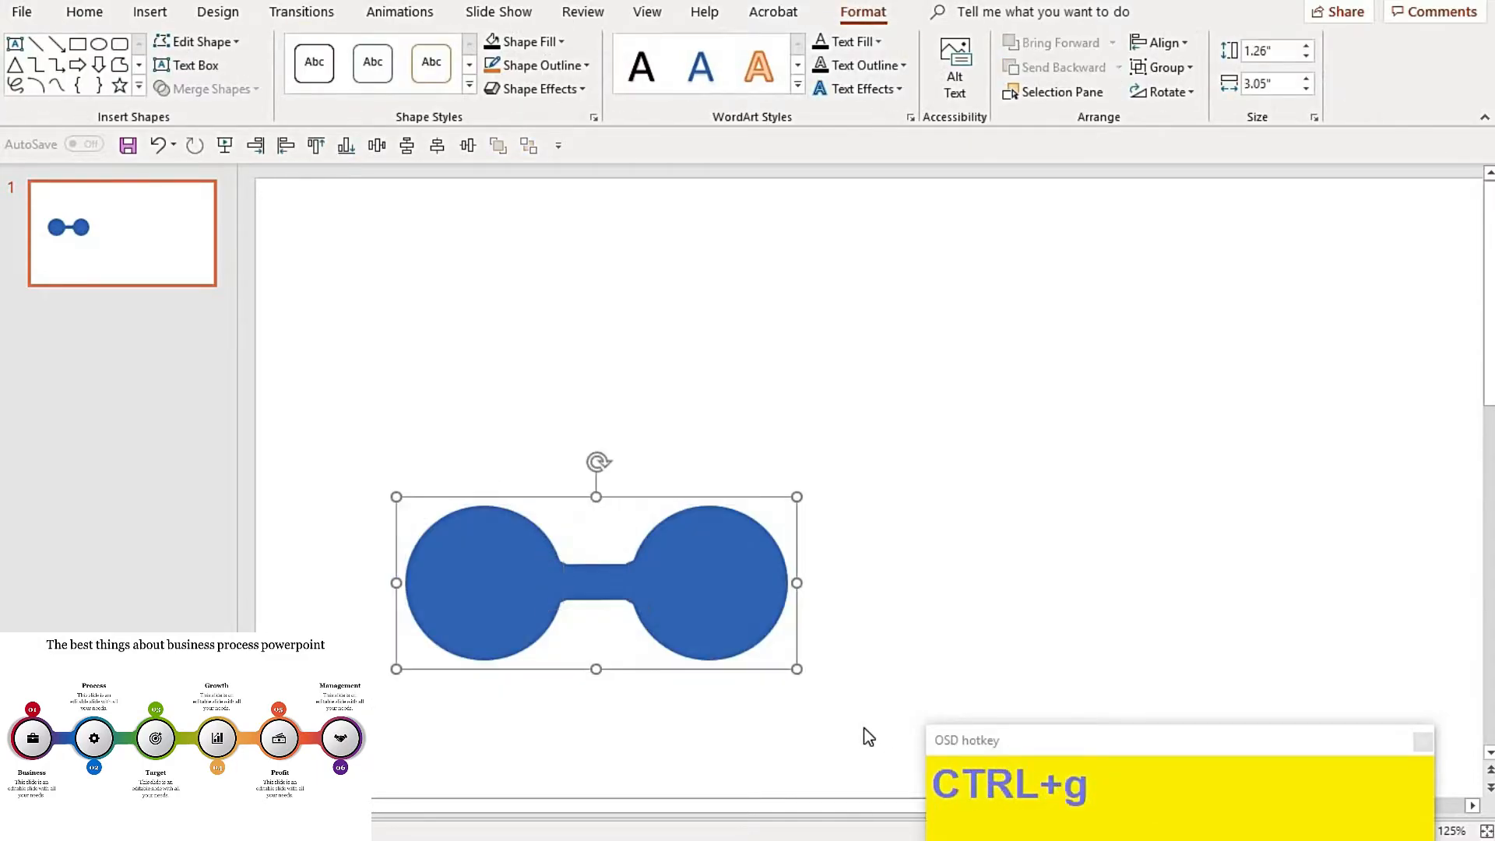
left_click(615, 596)
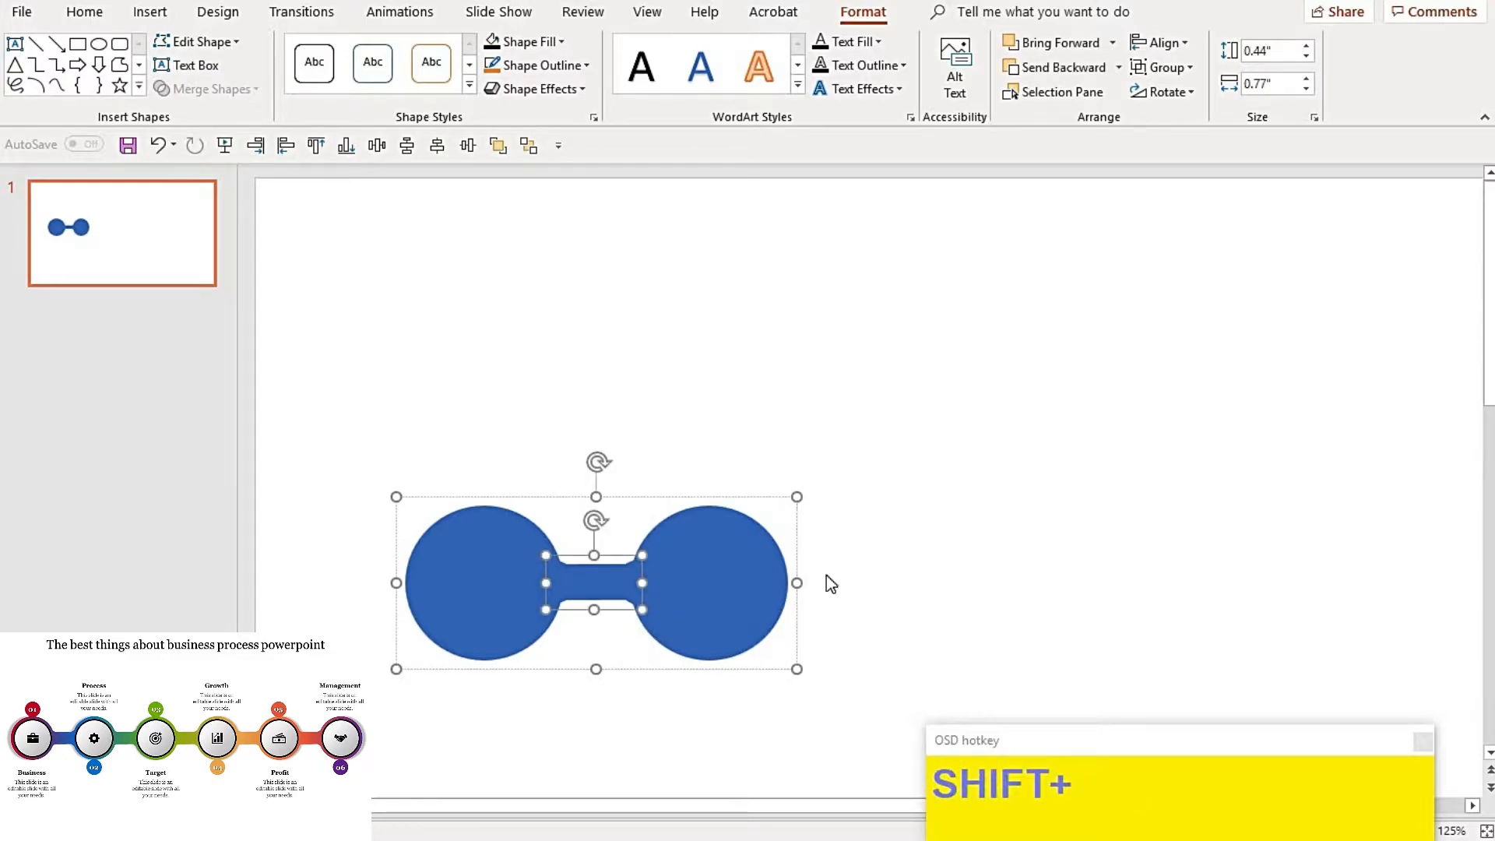
Scale the group down proportionally to about 1.04" high by 2.52" wide and move it higher on the slide.
left_click_drag(796, 496, 755, 512)
left_click(779, 537)
left_click_drag(634, 601, 623, 414)
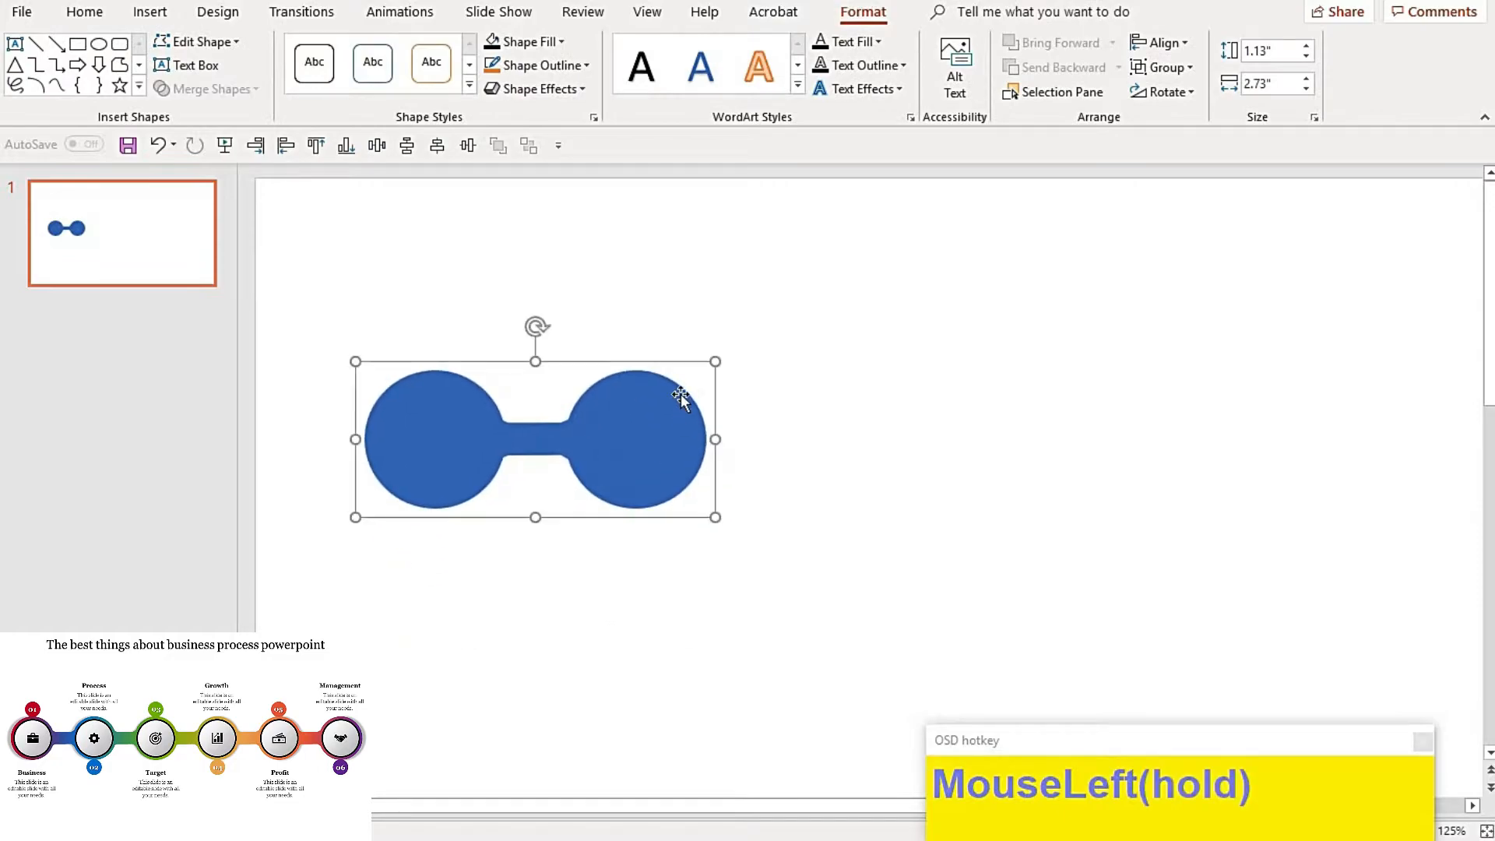
mouse_move(717, 354)
left_mouse_down("shift")
mouse_move(680, 384)
mouse_move(695, 365)
left_mouse_up("shift")
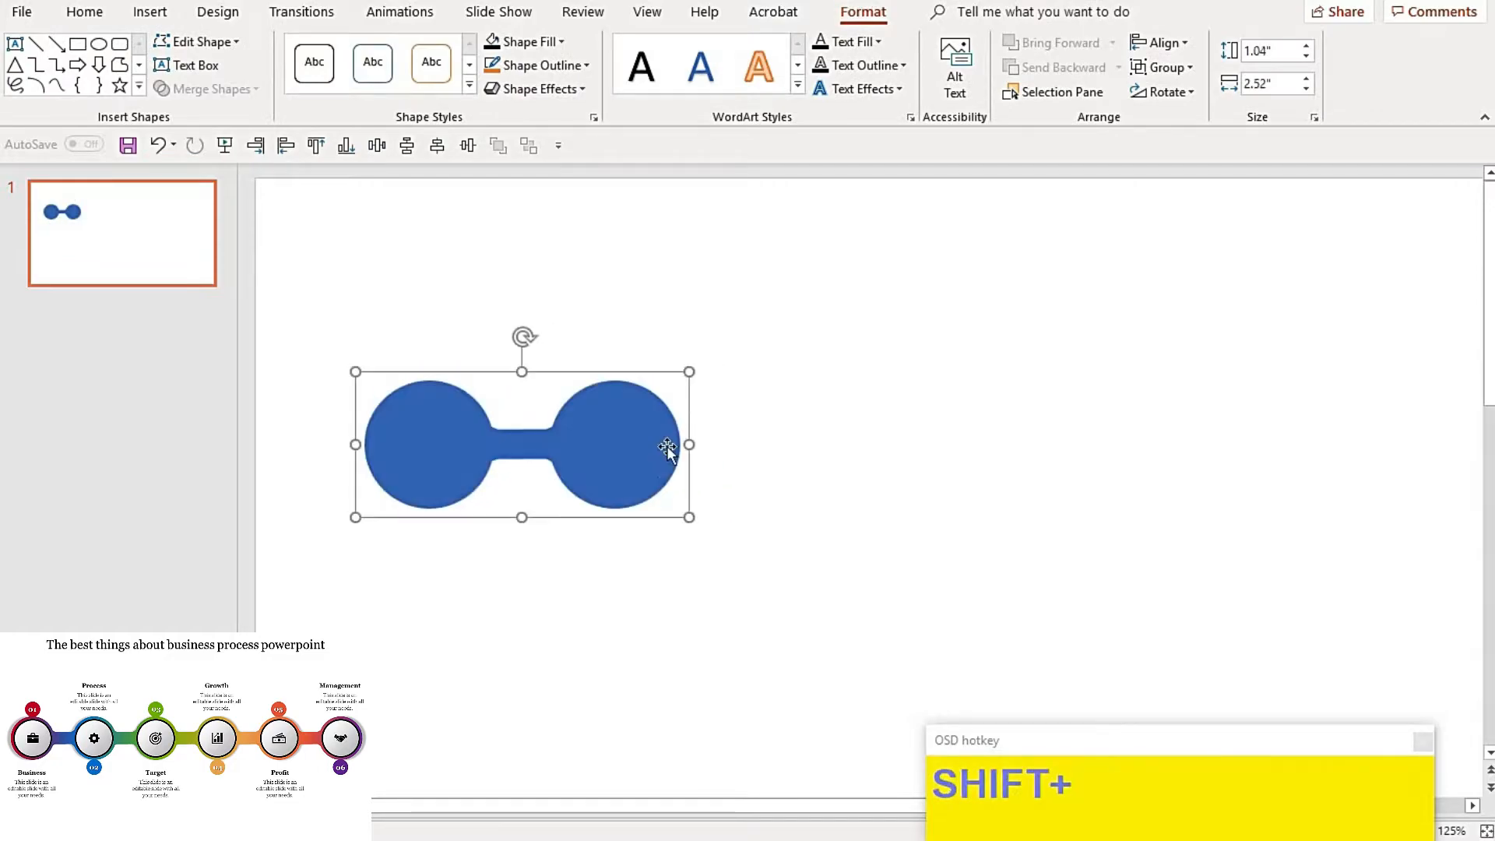
left_click(740, 441)
Ungroup the two circles and the connector into separate shapes, and deselect them.
left_click(611, 436)
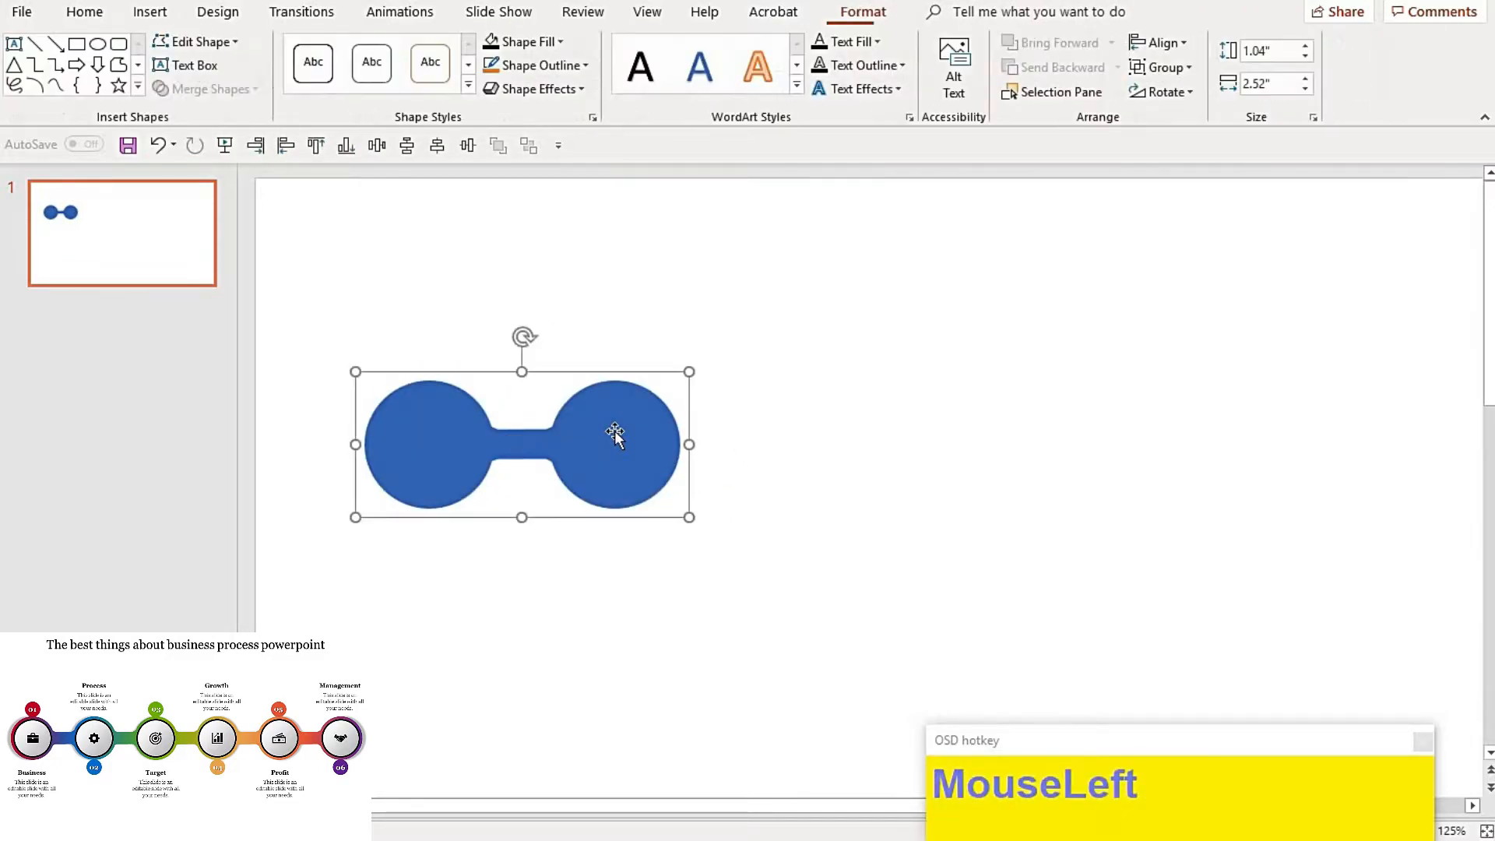
key("ctrl+shift+g")
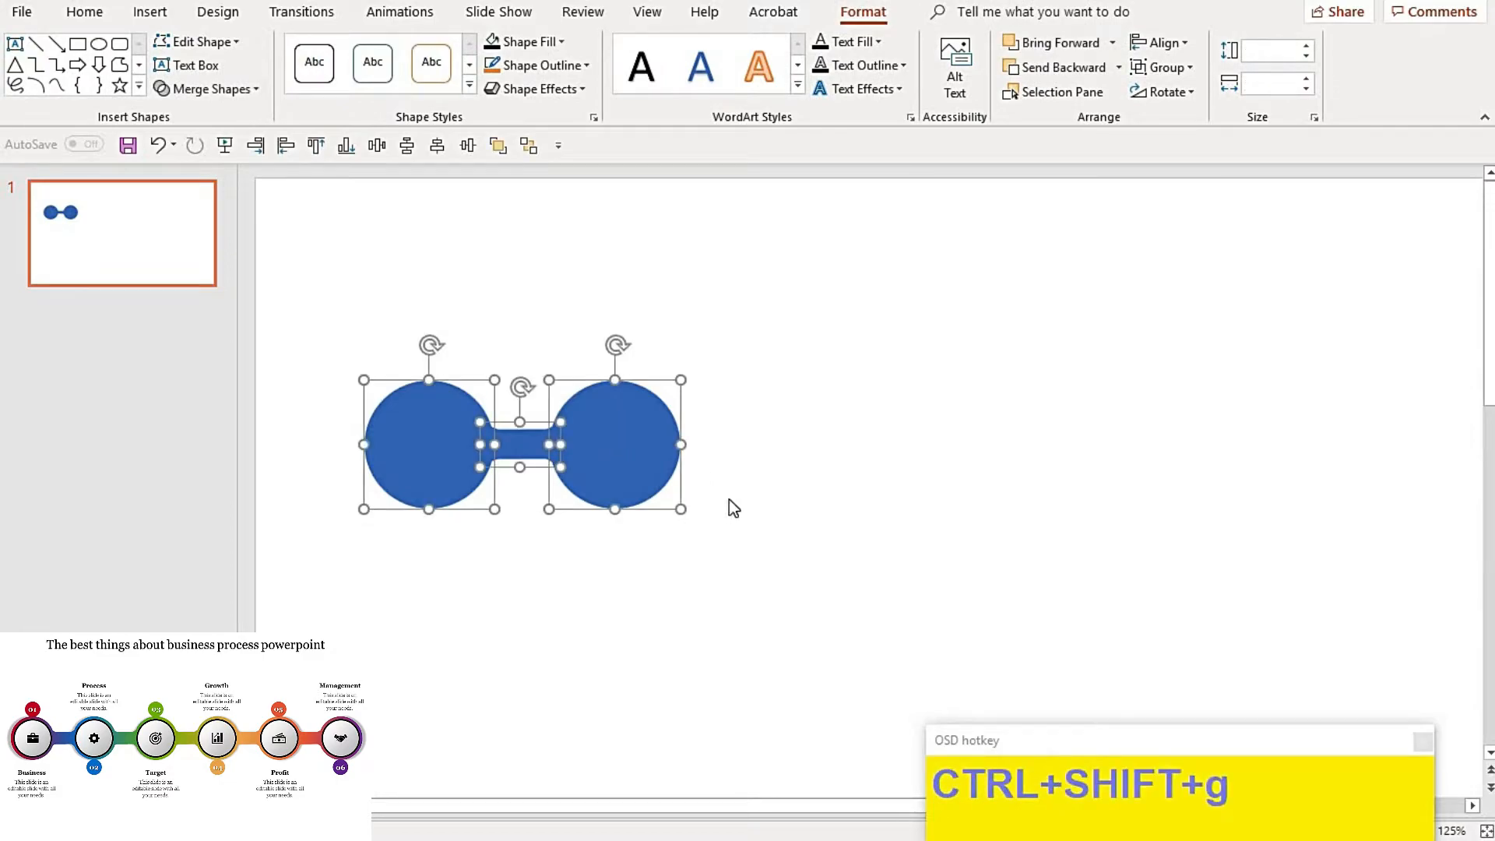
left_click(732, 506)
Copy the connector and the right circle level to the right so the row becomes three joined circles.
left_click(531, 444)
left_click(629, 449, "shift")
left_click_drag(630, 449, 705, 445)
left_click(711, 569)
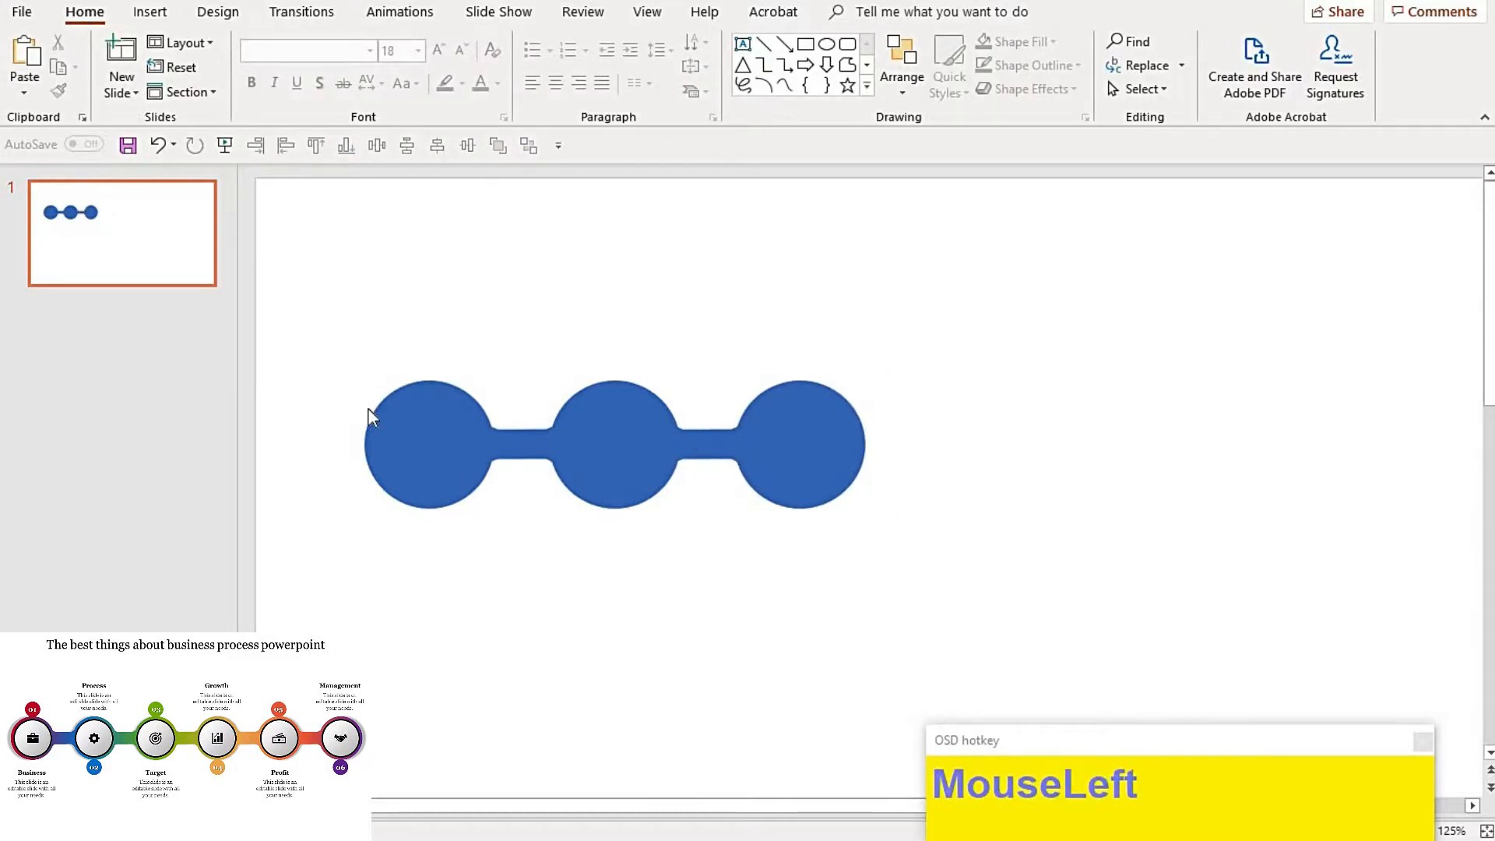
left_click_drag(341, 377, 535, 549)
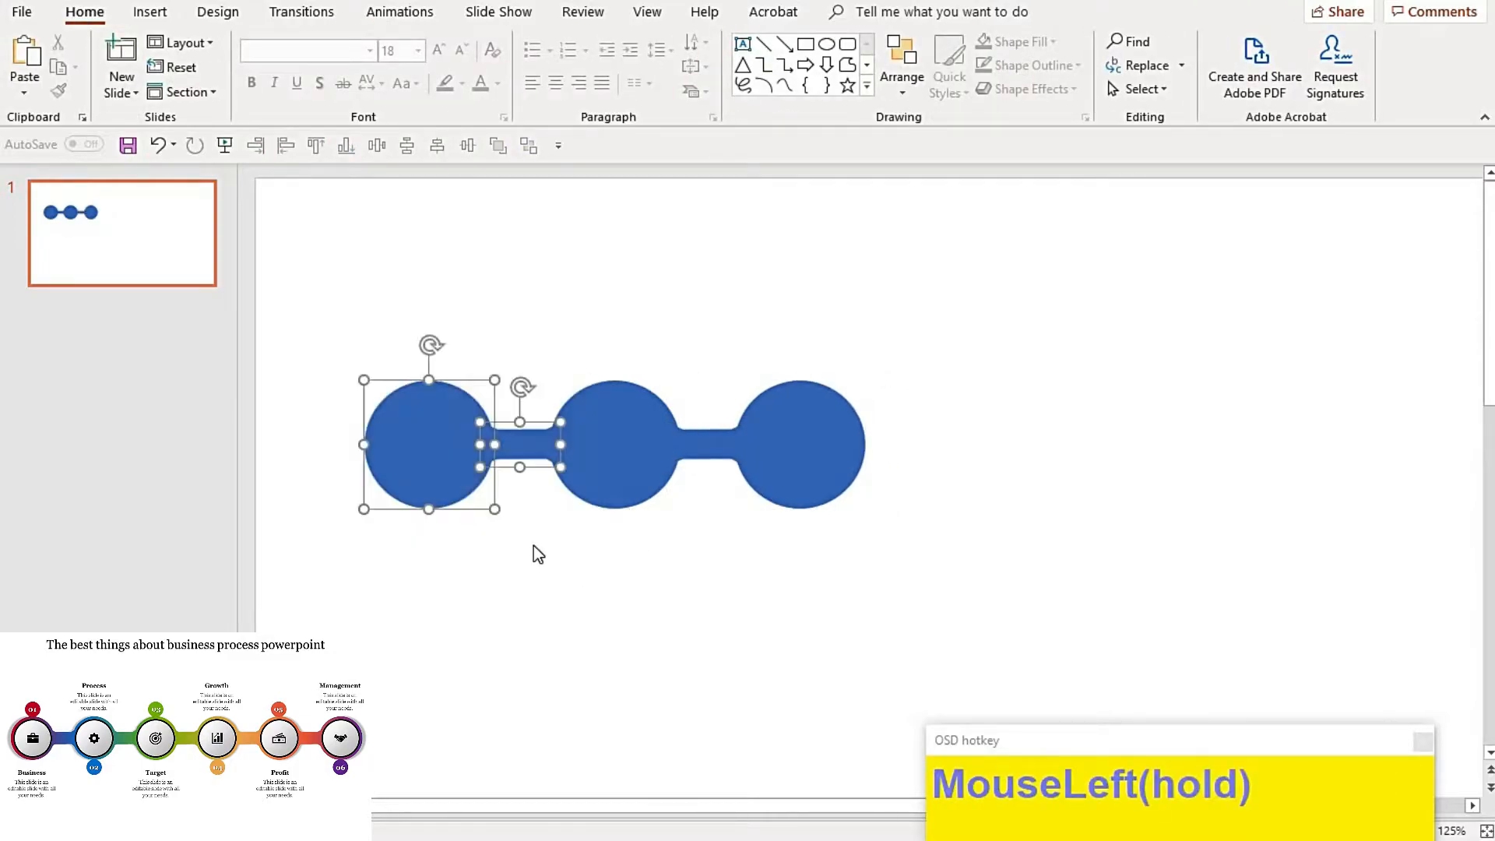
left_click(639, 441, "shift")
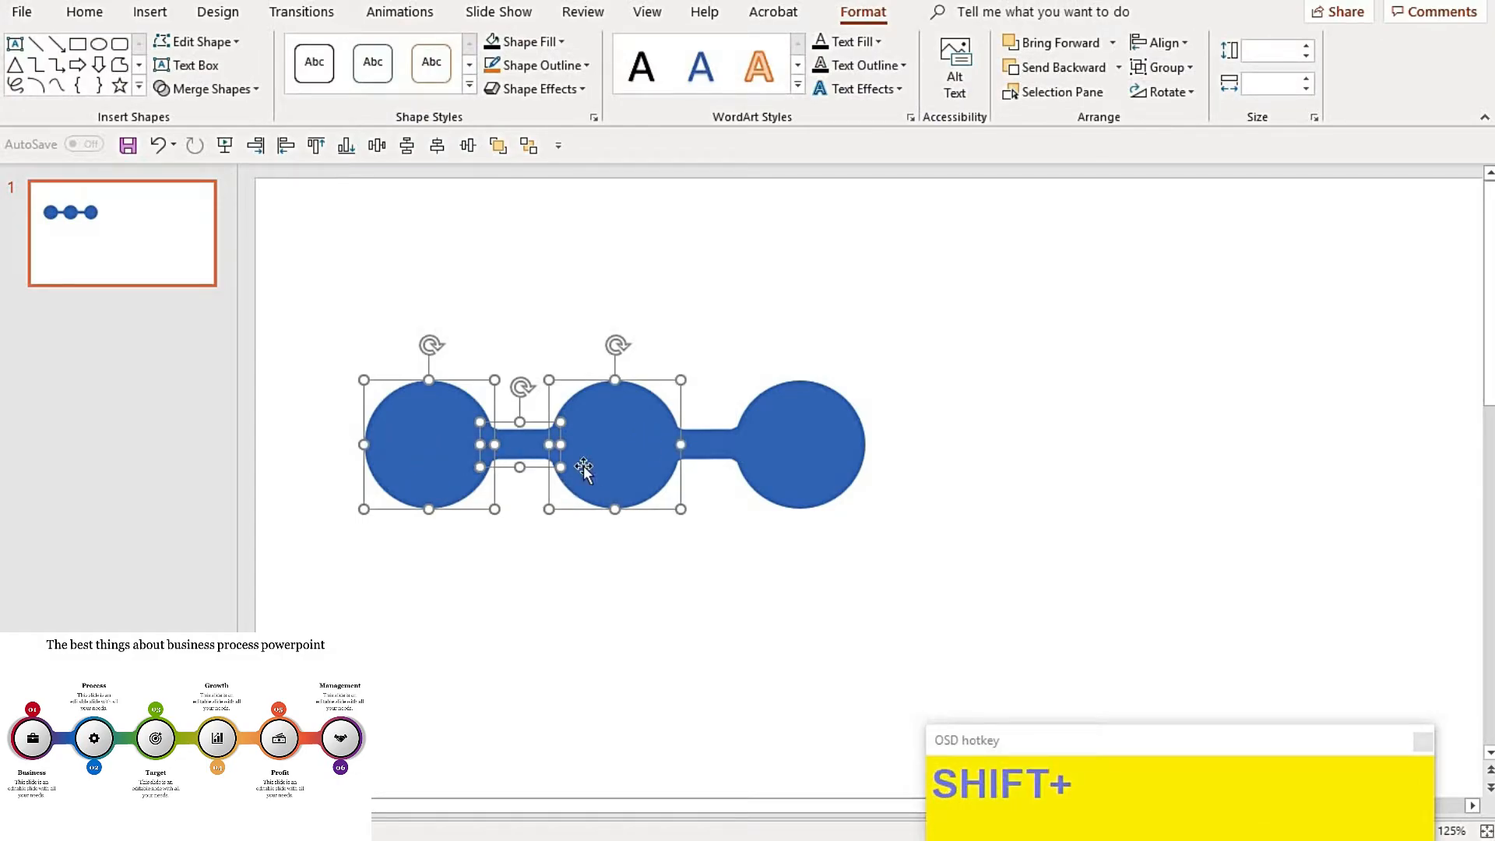
left_click(546, 581)
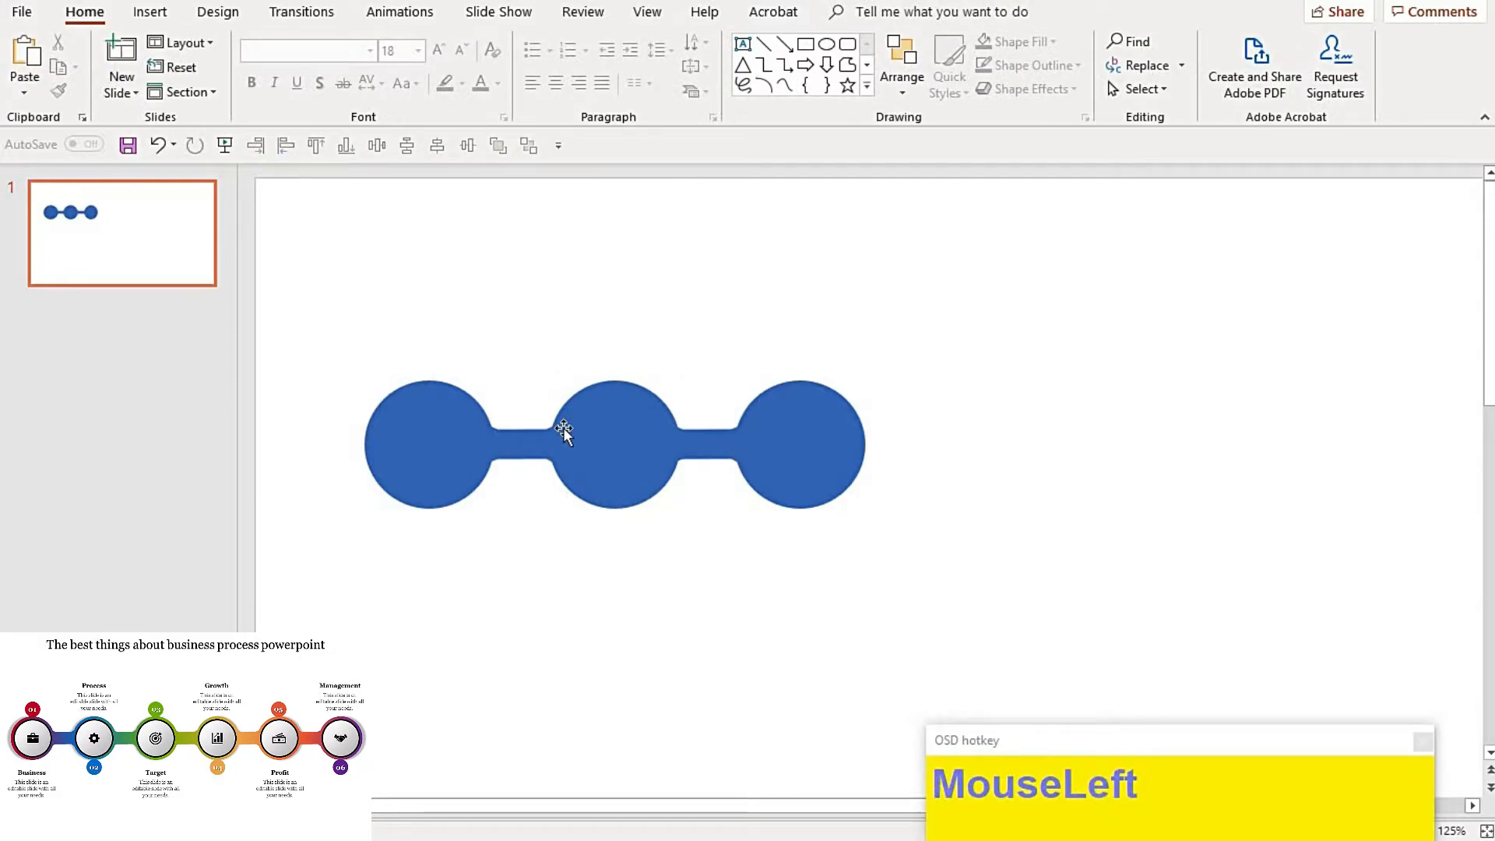
Copy both connectors with the second and third circles level to the right, extending the row to five joined circles.
left_click_drag(451, 360, 1003, 626)
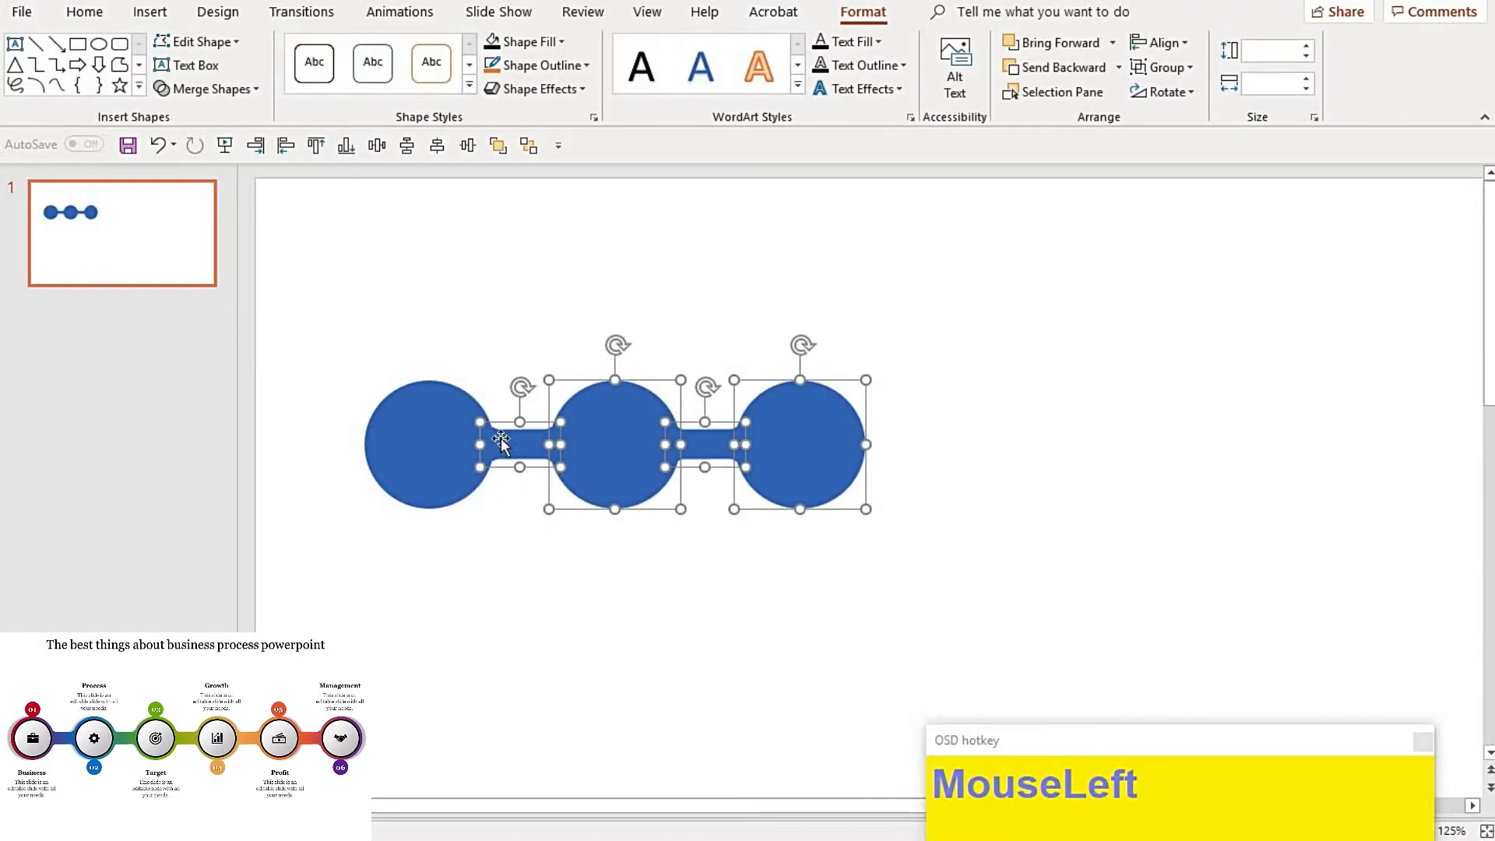
left_click_drag(648, 443, 885, 458)
left_click(872, 535)
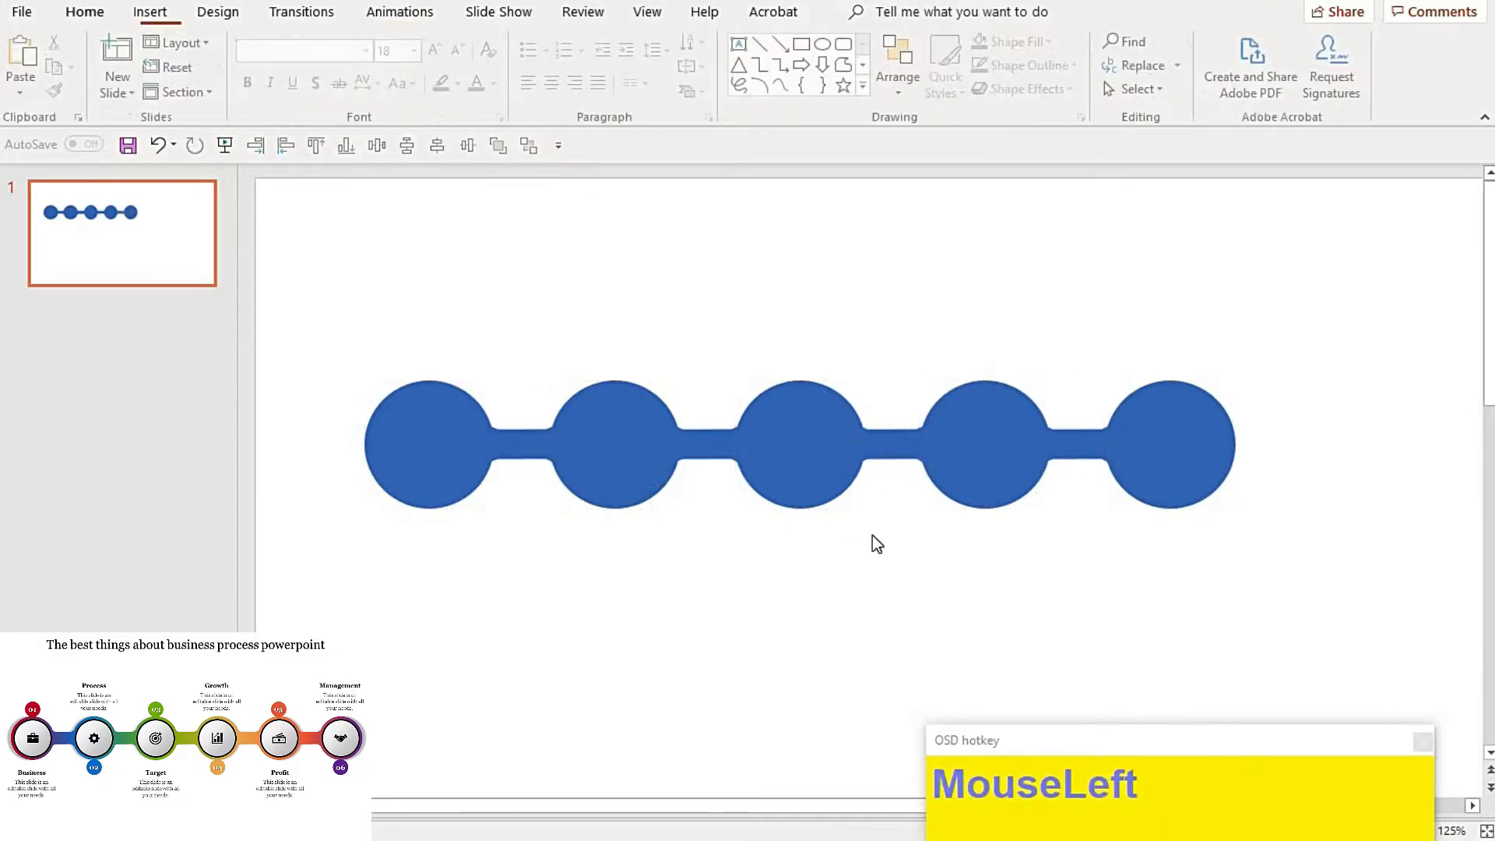